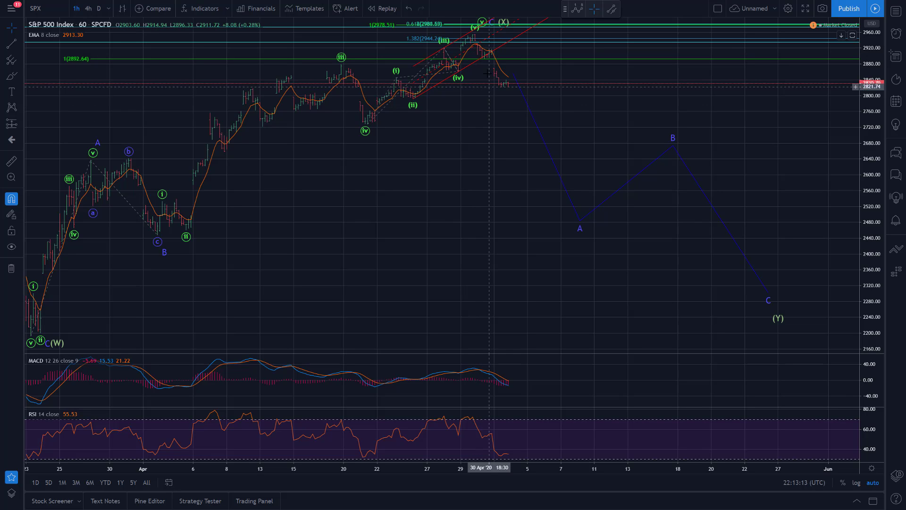
Step: Inspect the existing wave drawing and the chart's options without changing anything
right_click(503, 49)
key("Escape")
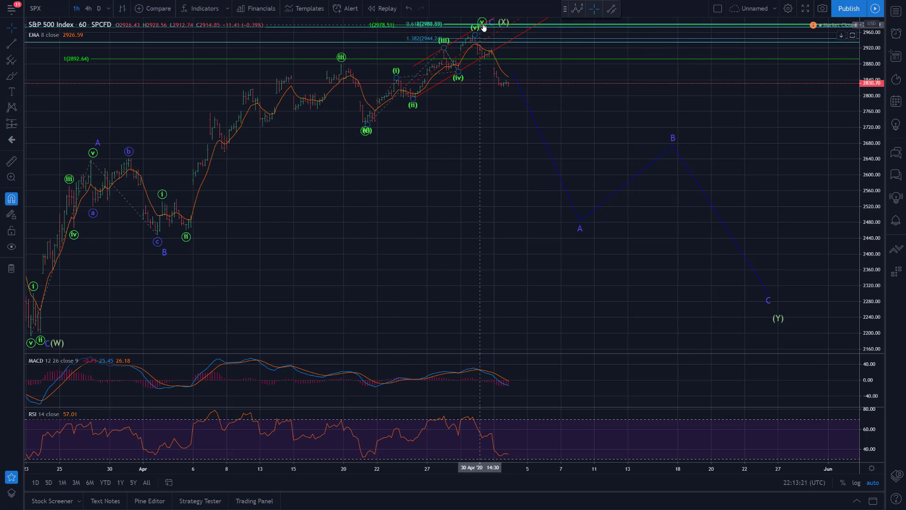
left_click(497, 51)
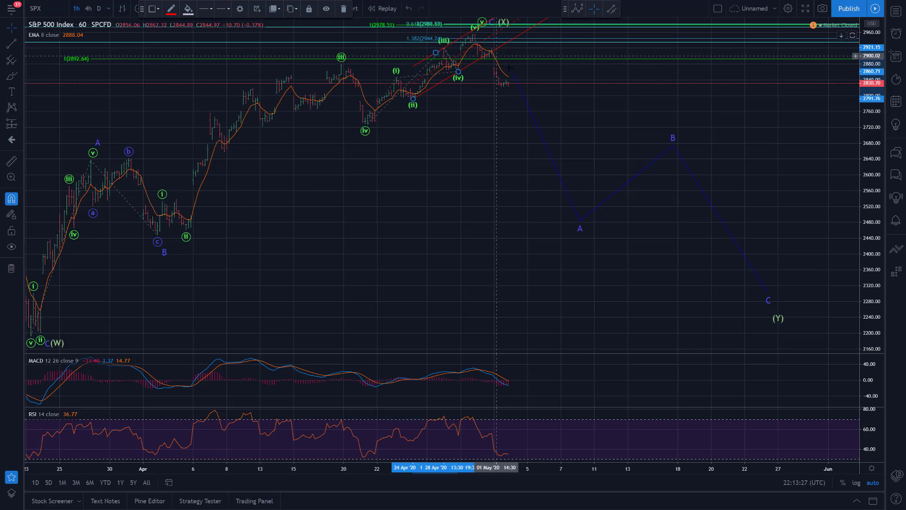
left_click(460, 83)
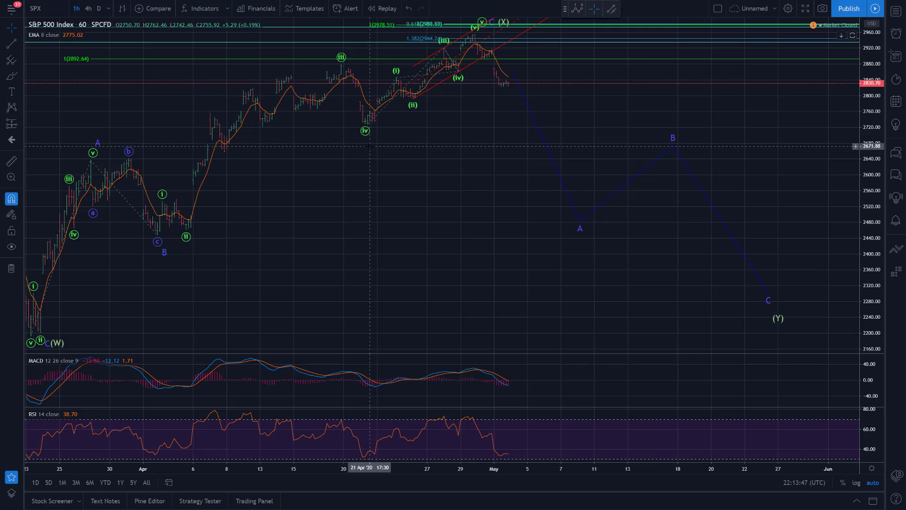
right_click(352, 141)
key("Escape")
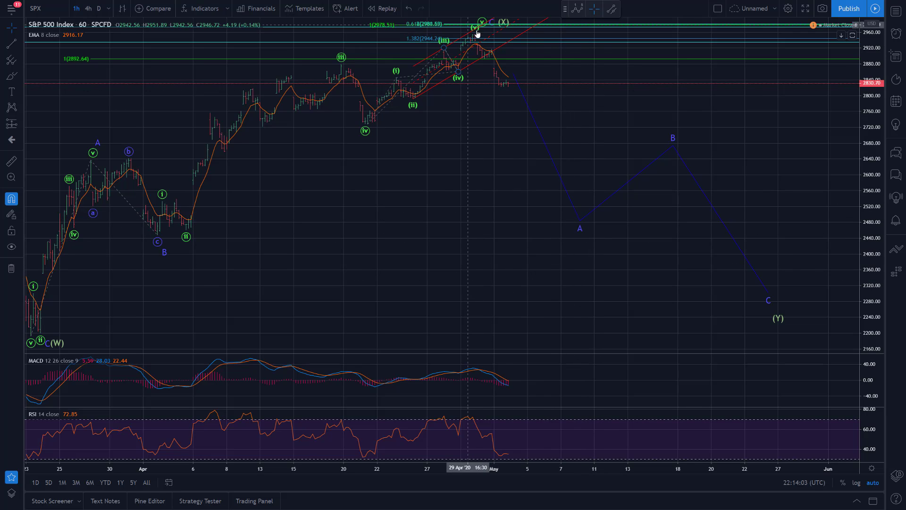
Step: Draw a five-wave Elliott impulse on SPX descending from the recent high
left_click(8, 74)
left_click(19, 60)
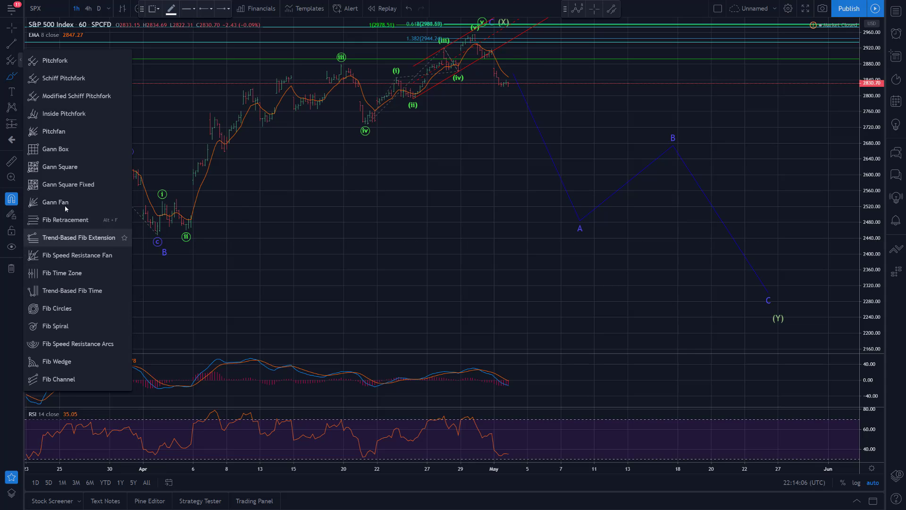
left_click(13, 110)
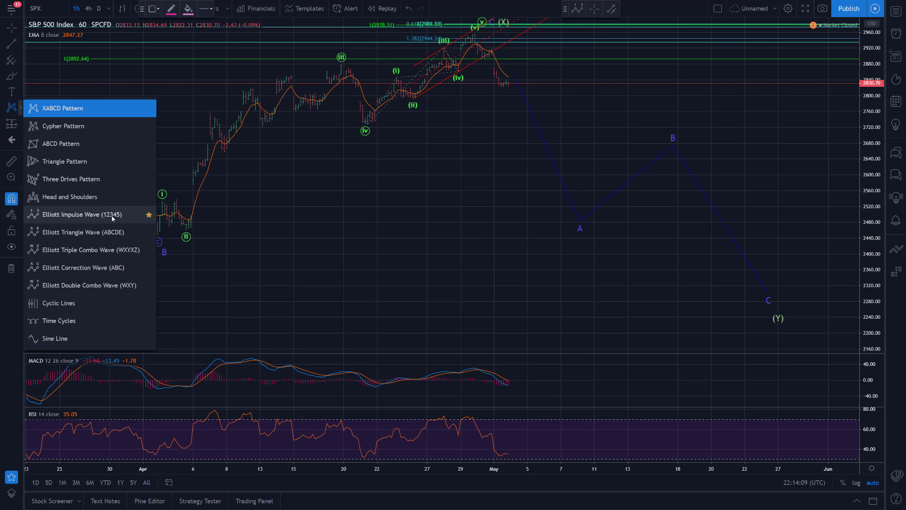
left_click(112, 215)
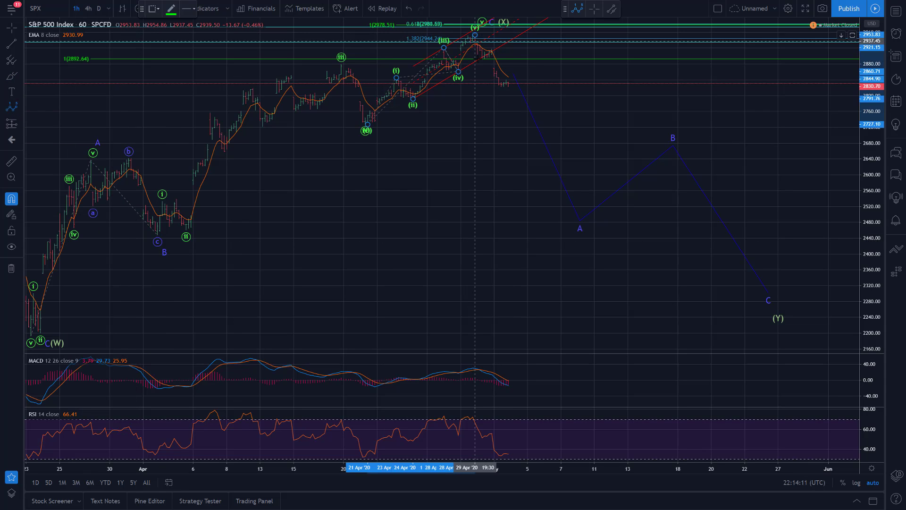
left_click(476, 49)
left_click(482, 57)
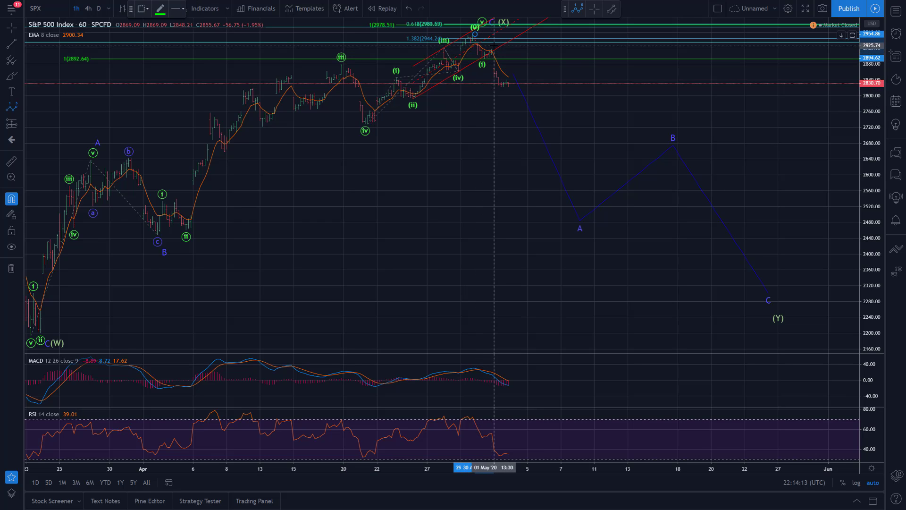
left_click(493, 44)
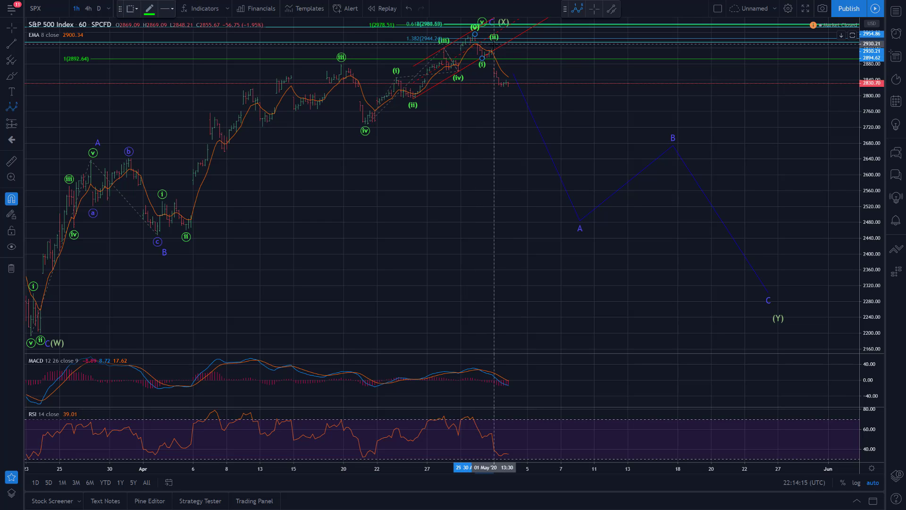
left_click(516, 111)
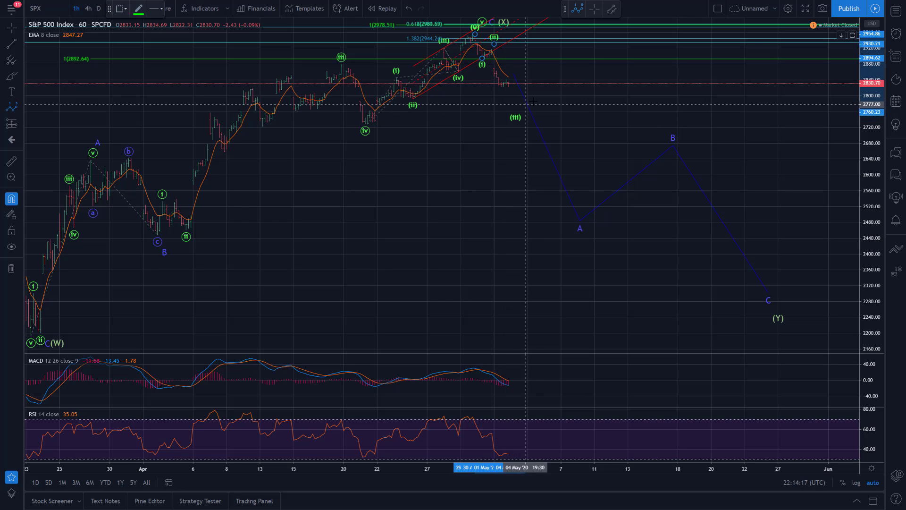
left_click(573, 147)
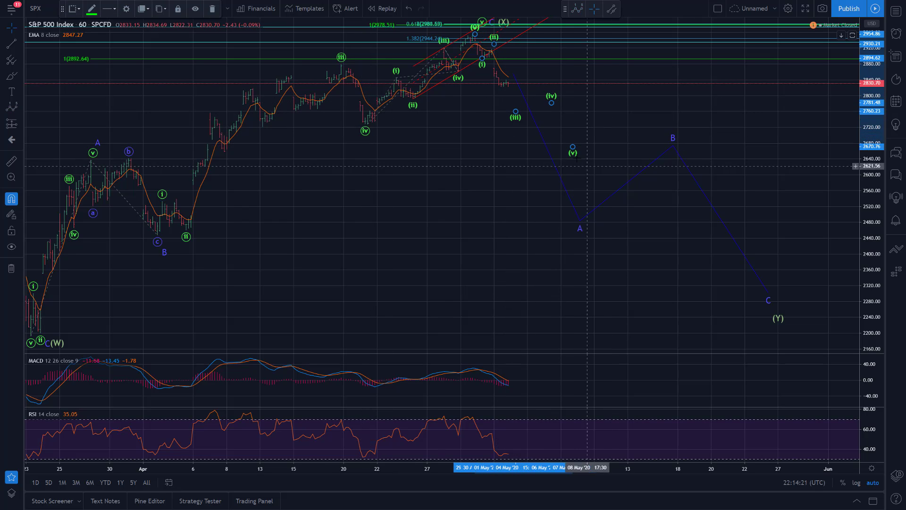
key("Escape")
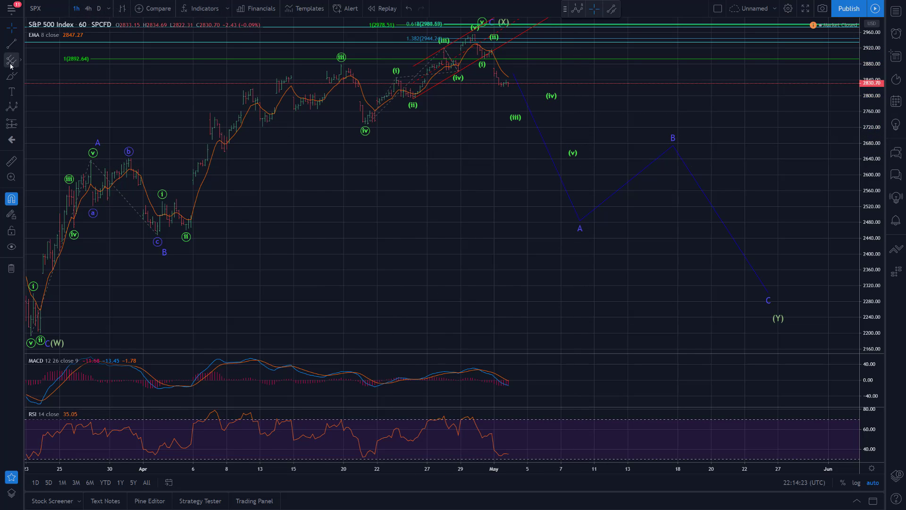
Step: Draw an Elliott ABC correction climbing from wave (v) to C near 2800
left_click(18, 106)
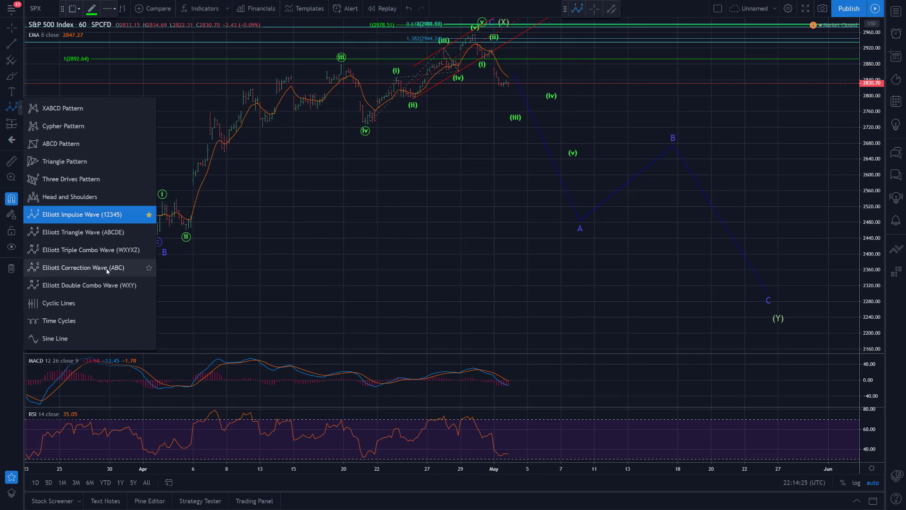
left_click(111, 263)
left_click(580, 151)
left_click(592, 116)
left_click(616, 121)
left_click(623, 92)
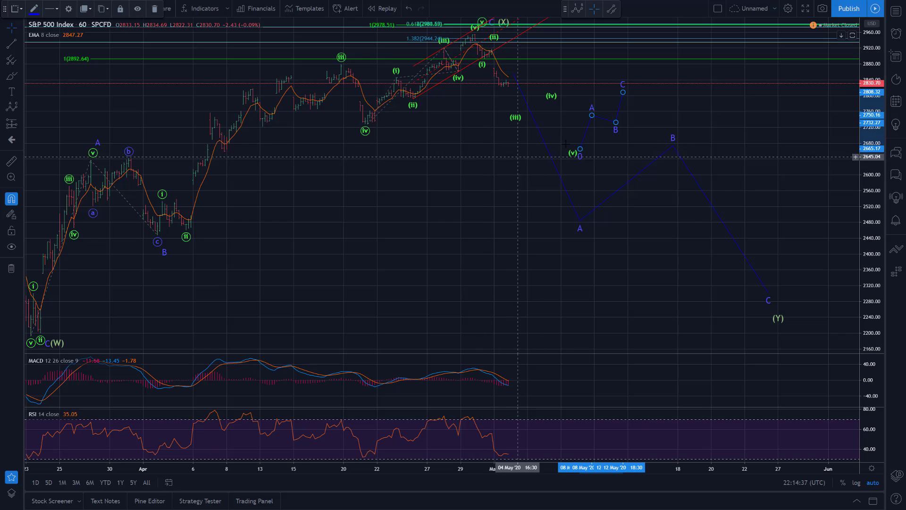
Step: Delete the selected Elliott ABC correction drawing from the SPX chart
key("Delete")
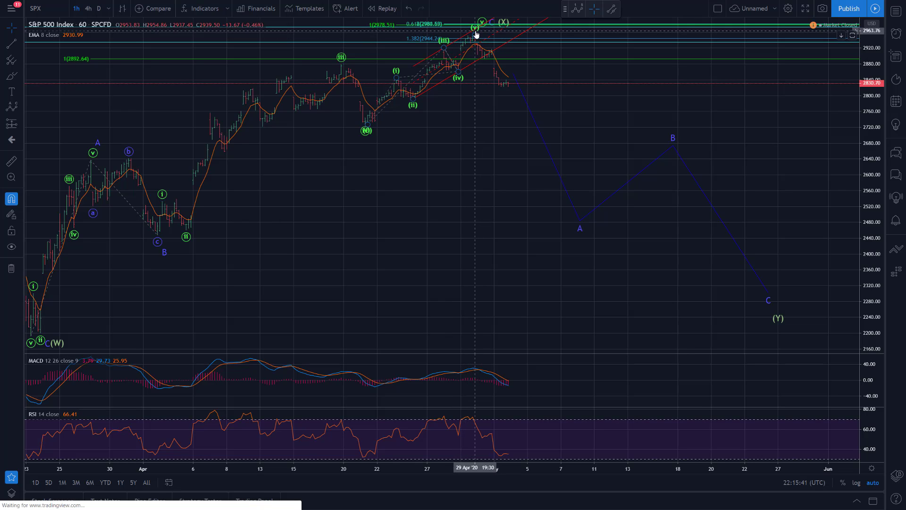
left_click_drag(475, 35, 352, 235)
left_click_drag(416, 162, 411, 160)
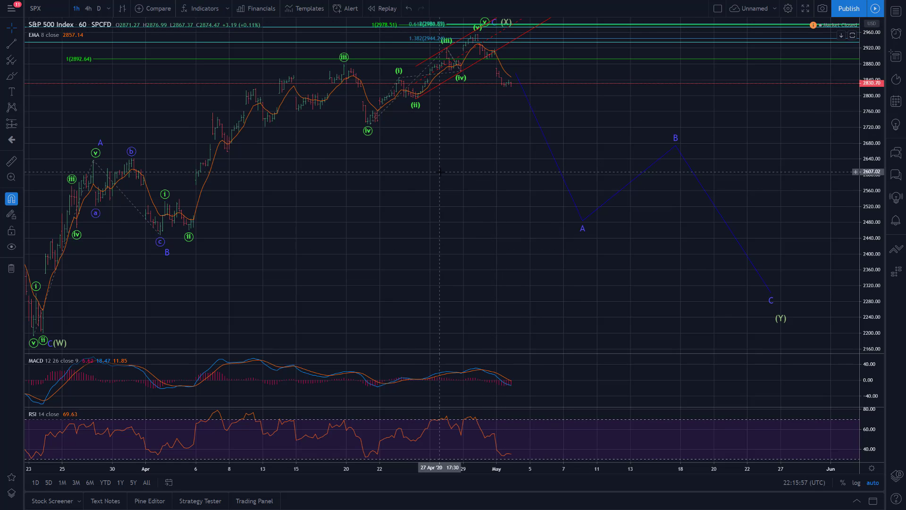
left_click_drag(439, 172, 437, 171)
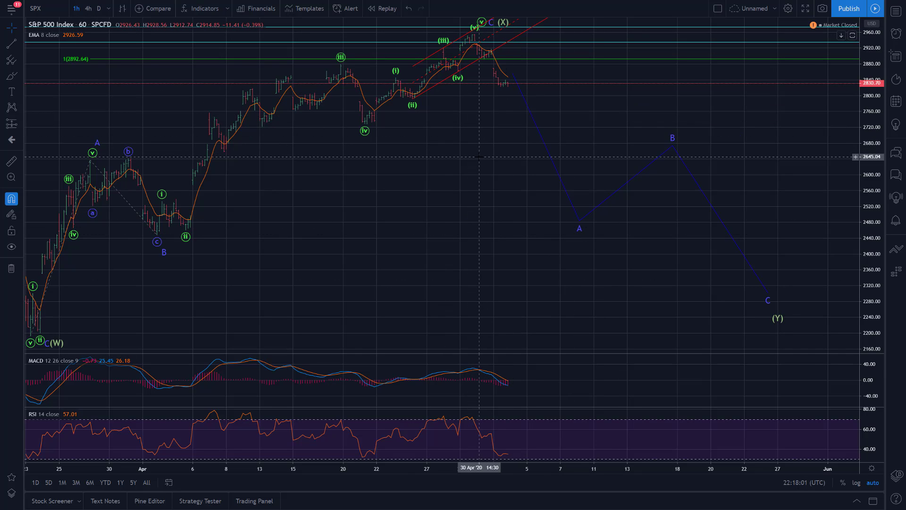
Step: Exit the browser's full screen and bring the Main@thinkorswim chart window forward
key("Escape")
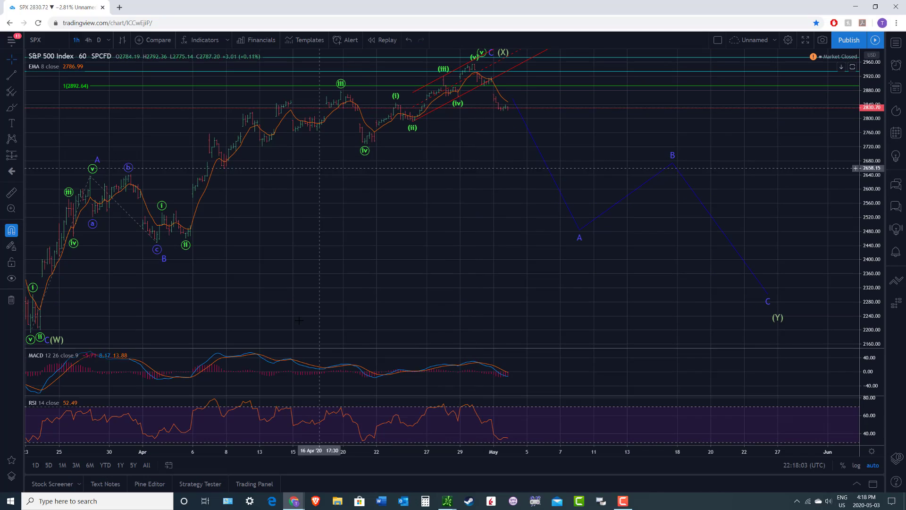
left_click(446, 504)
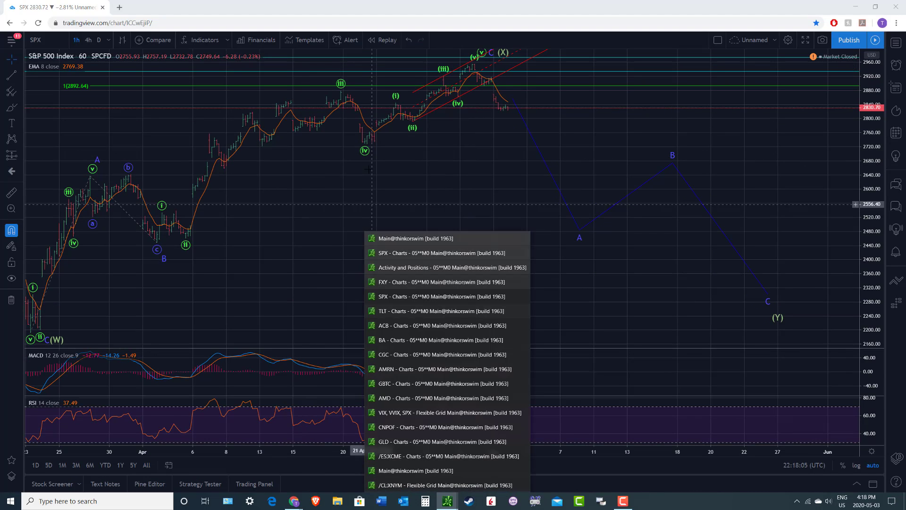
left_click(416, 240)
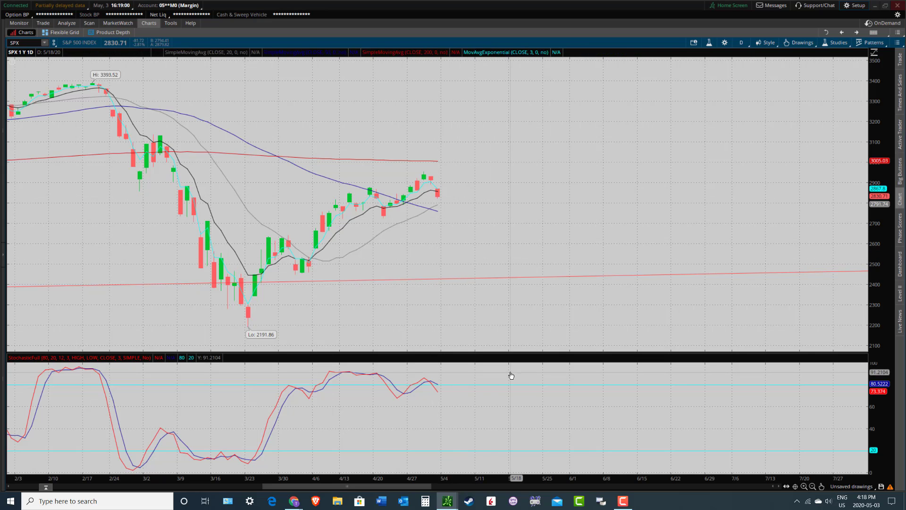
Step: Switch SPX to three-year weekly bars and zoom into the mid-2019 to 2021 candles
left_click(747, 42)
left_click(752, 165)
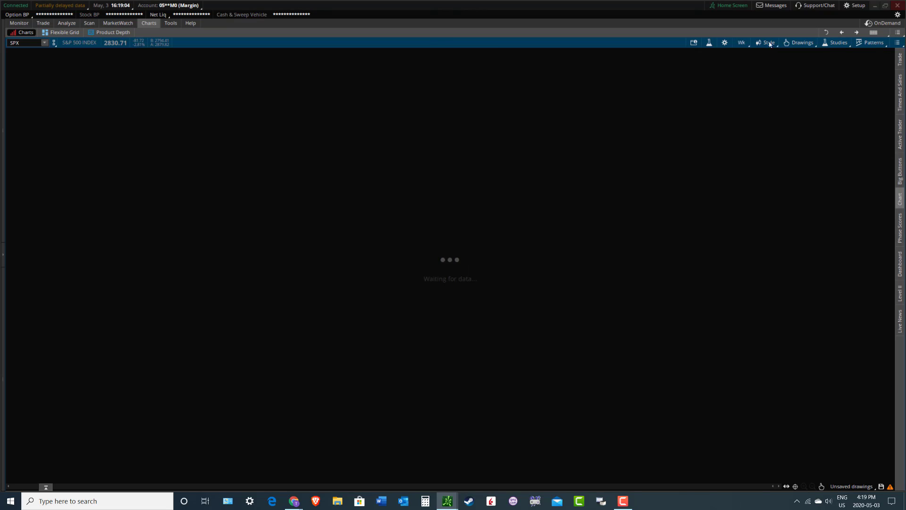
left_click(801, 43)
left_click(818, 100)
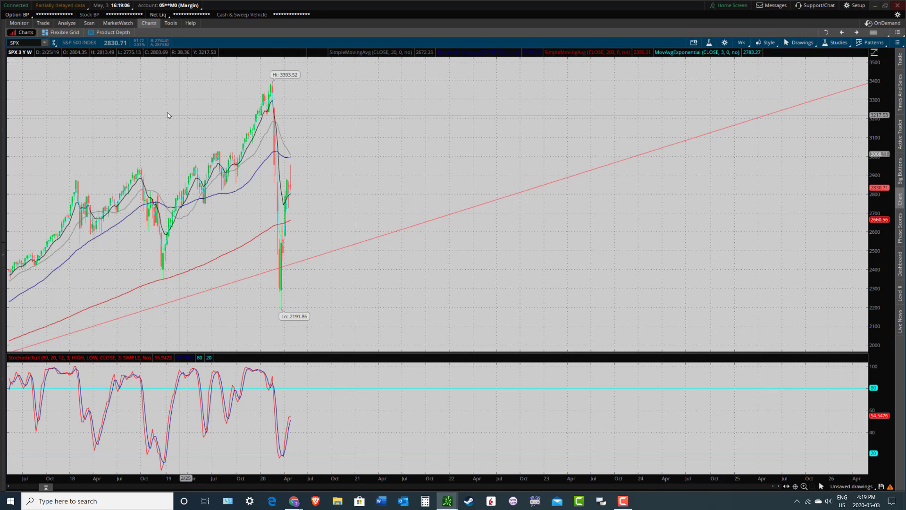
left_click_drag(205, 123, 439, 194)
mouse_move(146, 142)
left_mouse_down()
mouse_move(318, 129)
mouse_move(630, 202)
left_mouse_up()
left_click_drag(230, 188, 736, 179)
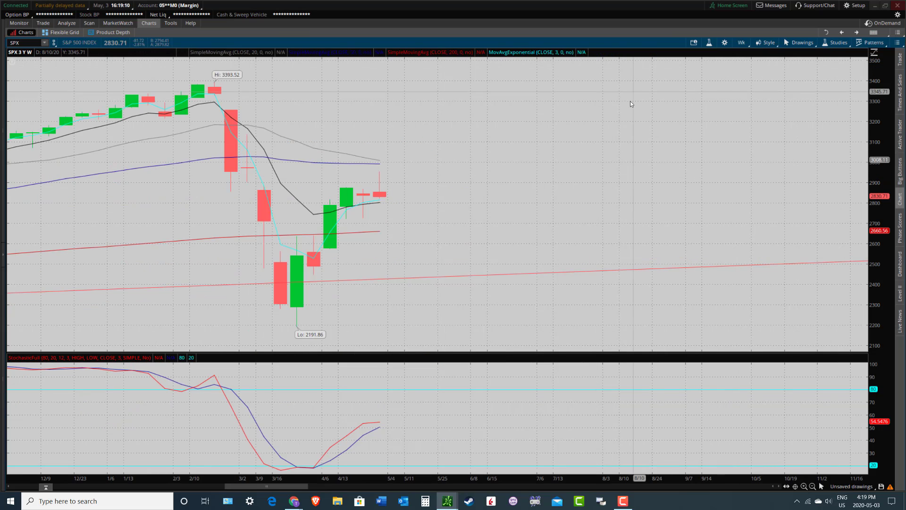
left_click(800, 43)
left_click(863, 93)
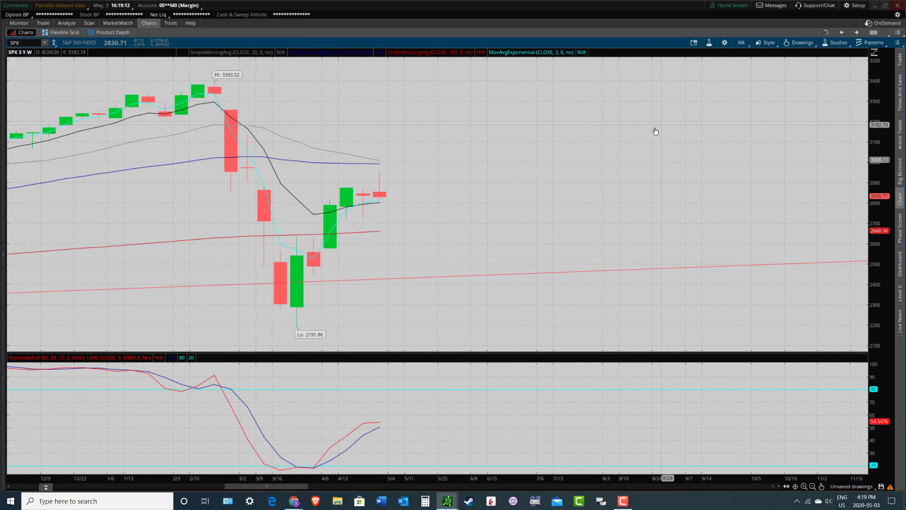
left_click_drag(658, 133, 715, 152)
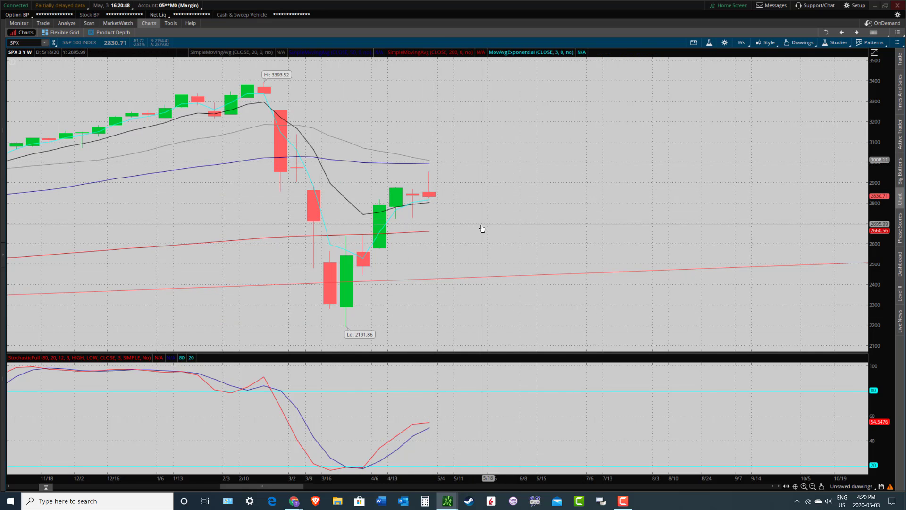
Step: Return SPX to one-year daily bars zoomed on February through July
left_click(741, 43)
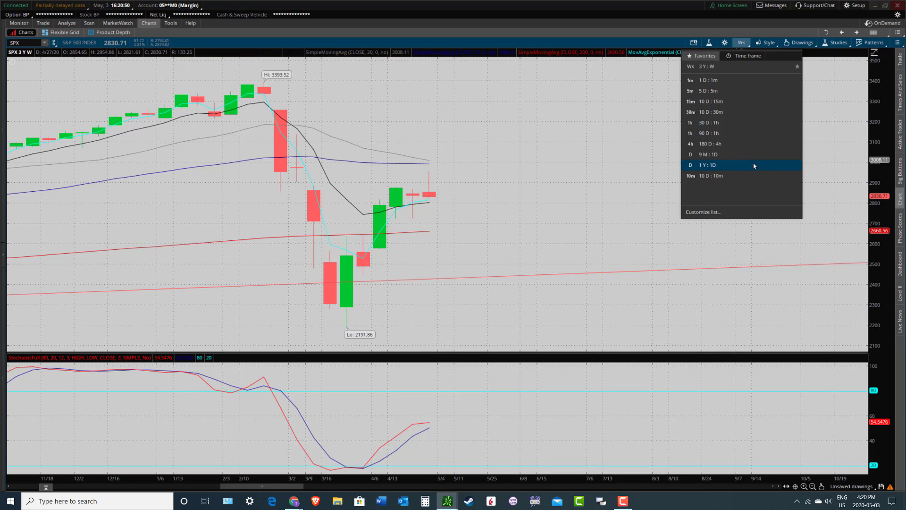
left_click(754, 165)
left_click(799, 42)
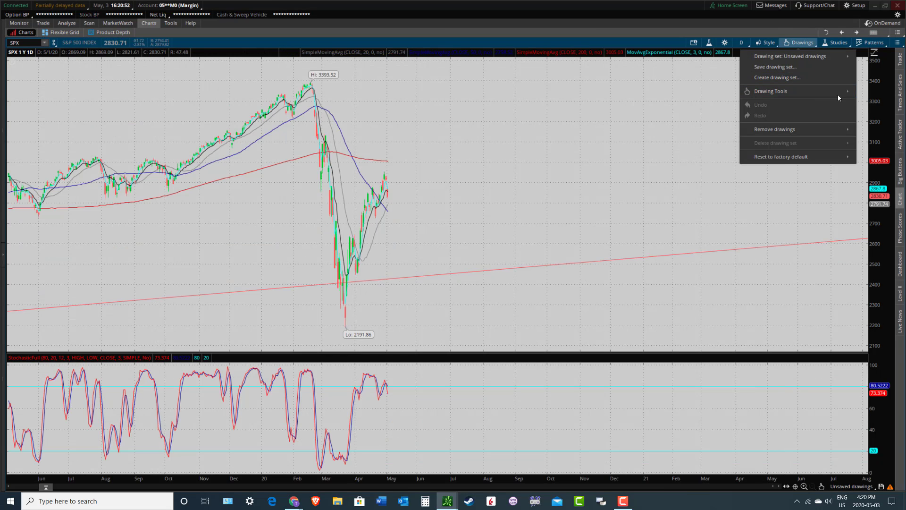
mouse_move(846, 96)
left_click(878, 92)
left_click_drag(236, 227, 549, 232)
left_click_drag(90, 236, 687, 241)
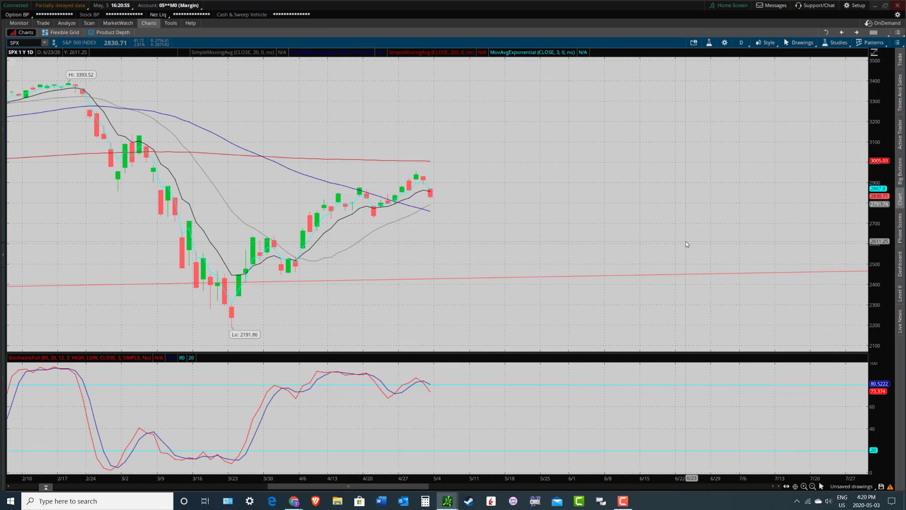
left_click(898, 43)
Step: Restore the chart grid and expand the $DJI cell to fill the window
left_click(873, 165)
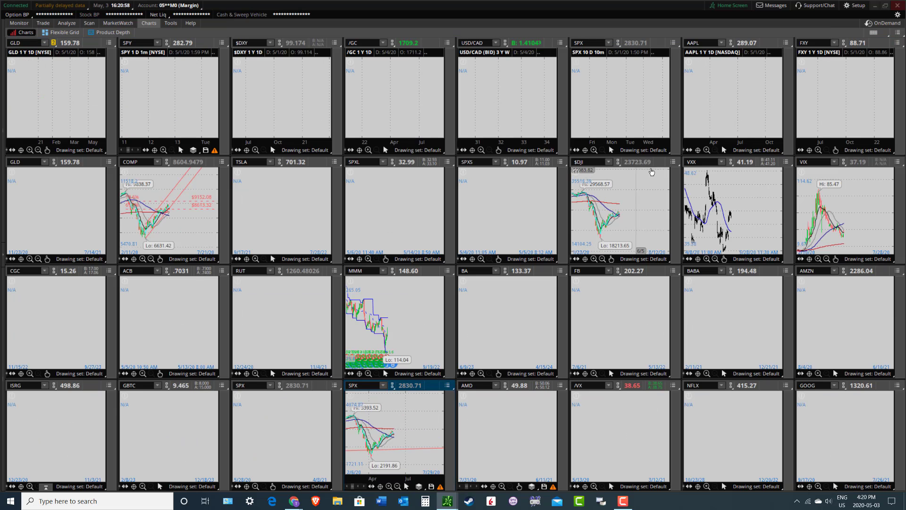
left_click(675, 163)
left_click(663, 283)
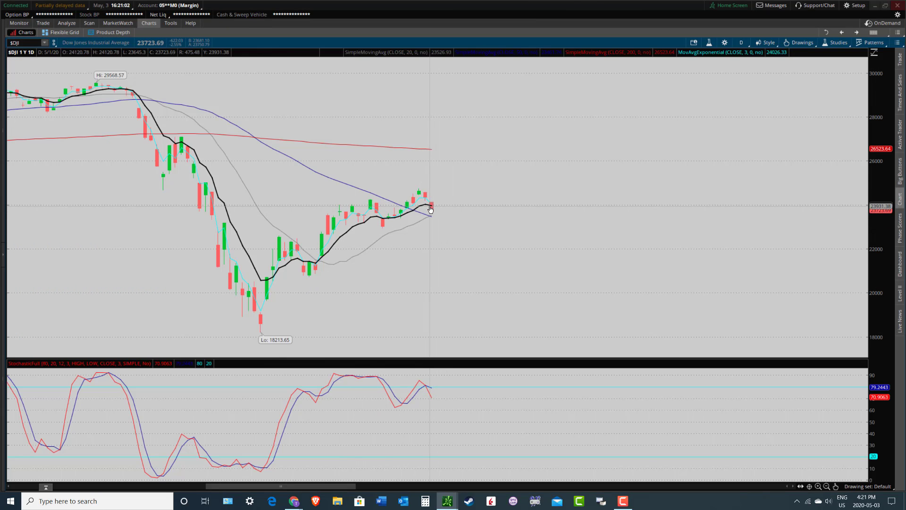
Step: Switch the Dow to weekly bars and zoom into October 2019 through November 2020
left_click(742, 42)
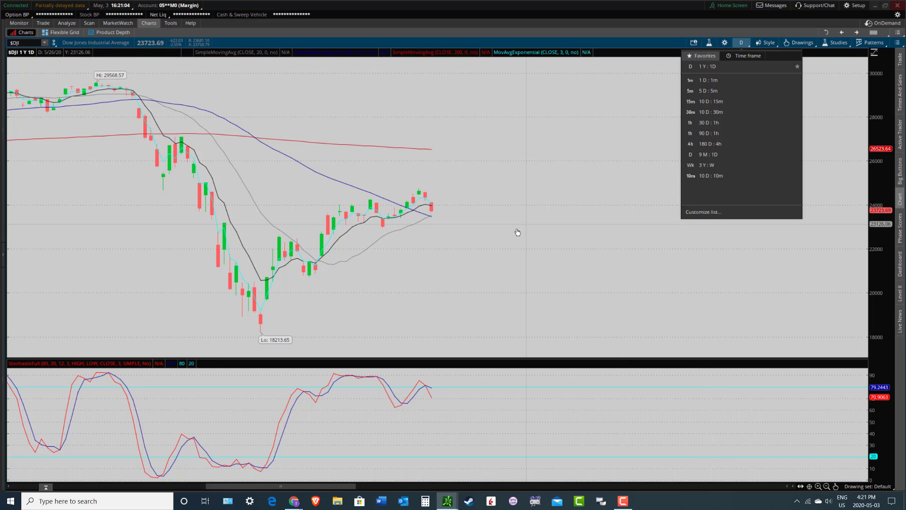
left_click(749, 168)
left_click(800, 43)
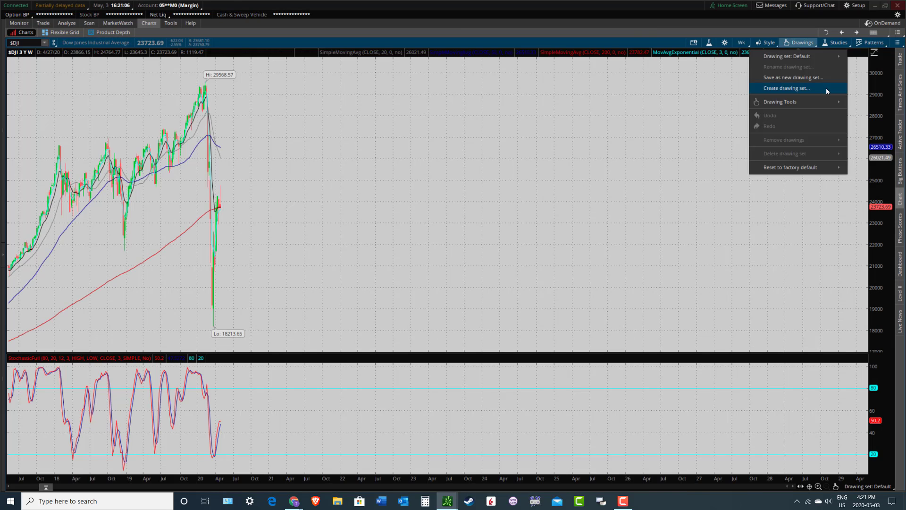
mouse_move(802, 99)
left_click(867, 105)
left_click_drag(106, 146, 364, 160)
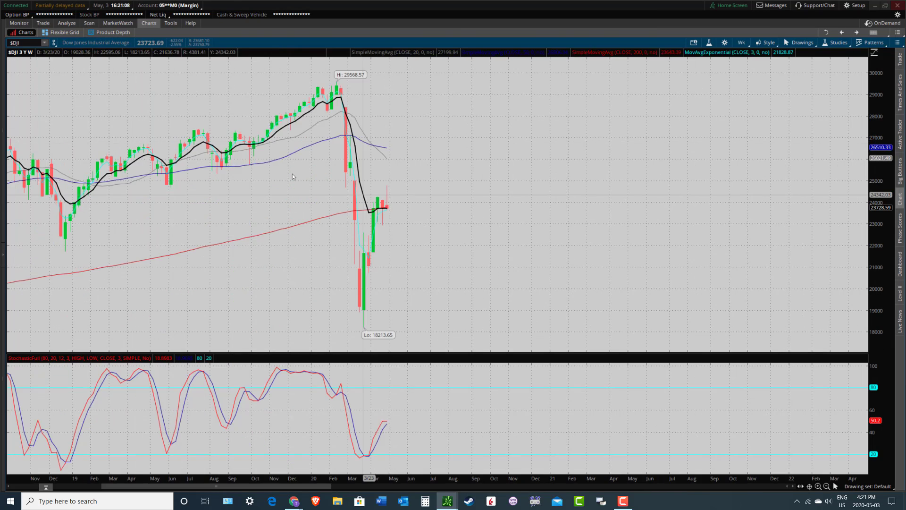
left_click_drag(250, 165, 503, 217)
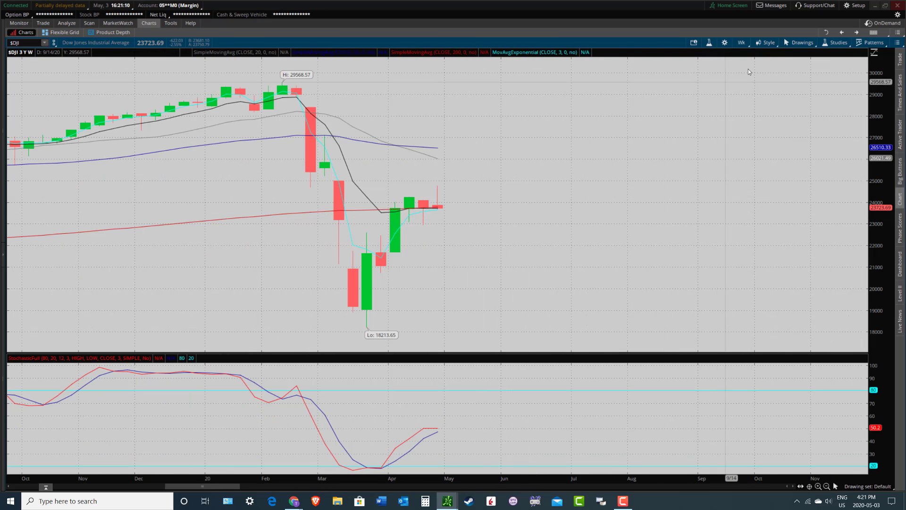
Step: Pan through the weekly Dow candles, then return the chart to one-year daily bars
left_click(800, 43)
mouse_move(803, 102)
left_click(855, 104)
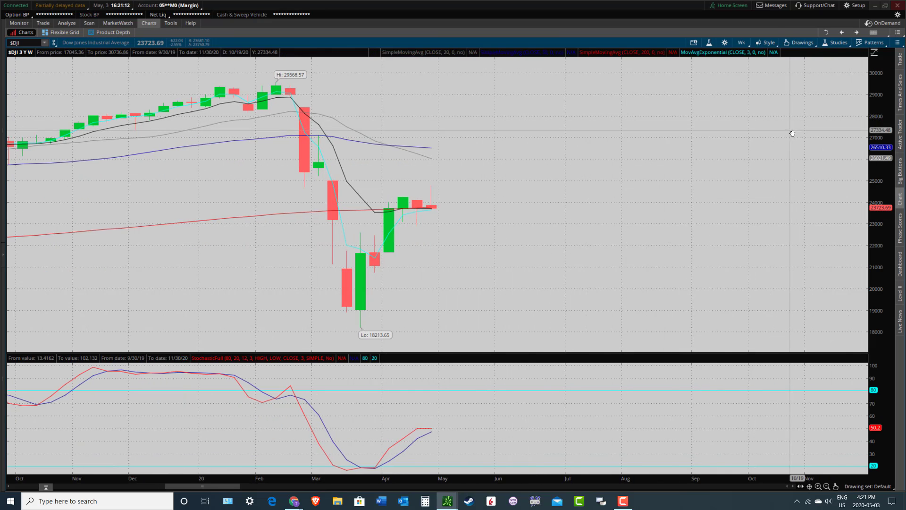
left_click_drag(431, 249, 404, 250)
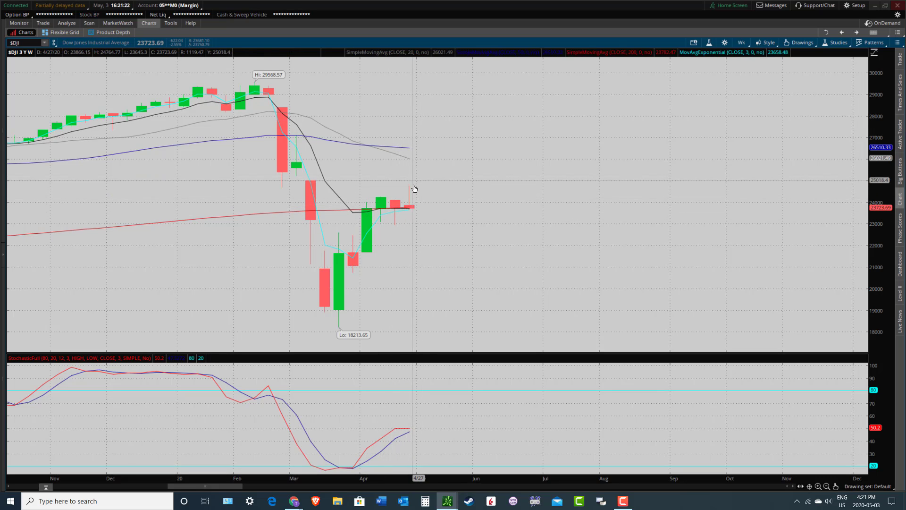
scroll(425, 203, "up", 2)
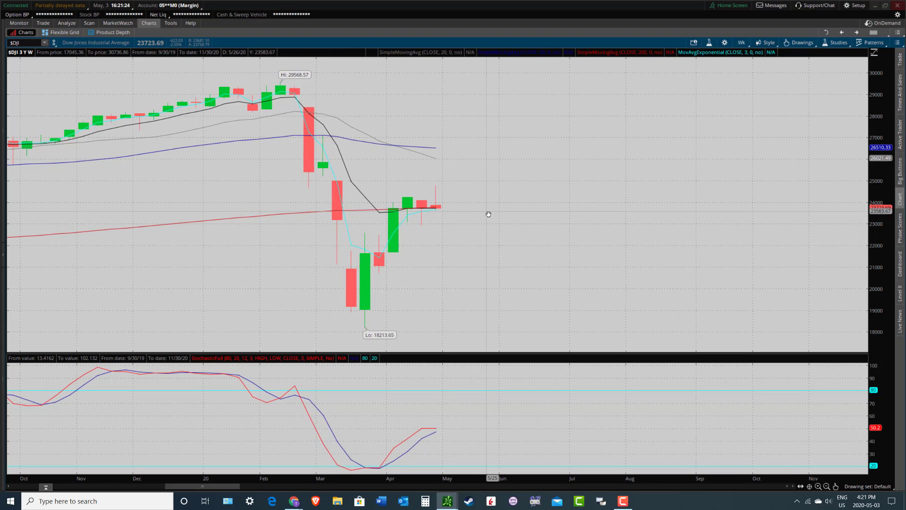
left_click_drag(488, 214, 490, 220)
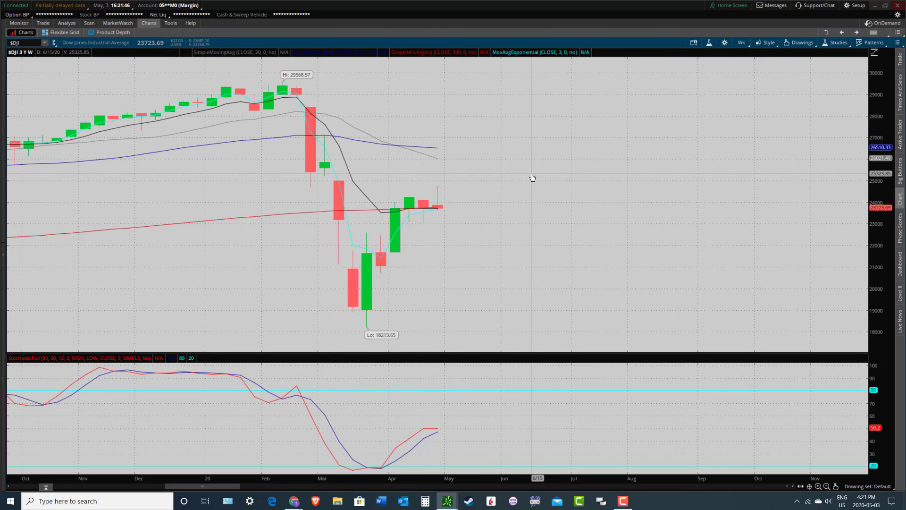
left_click_drag(537, 180, 535, 183)
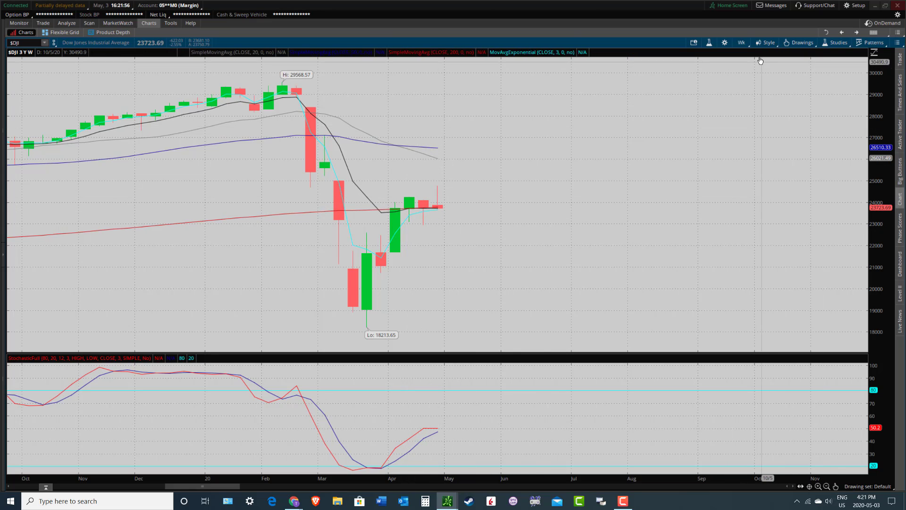
left_click(742, 42)
left_click(725, 166)
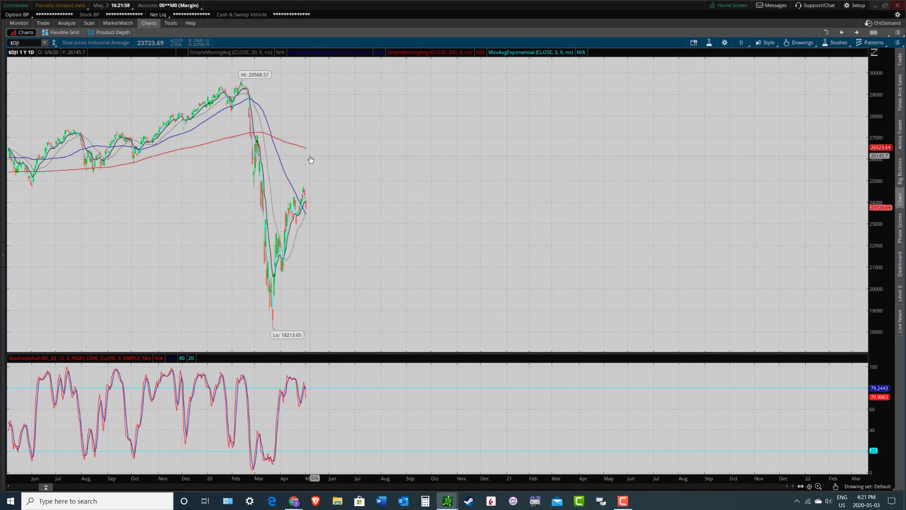
Step: Restore the chart grid and expand the COMP chart to fill the window
left_click(898, 42)
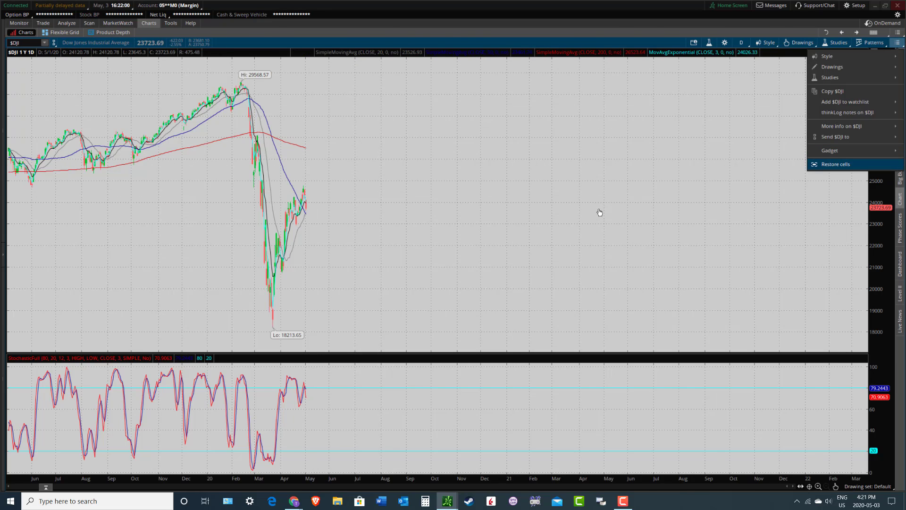
key("Return")
left_click(220, 161)
left_click(198, 282)
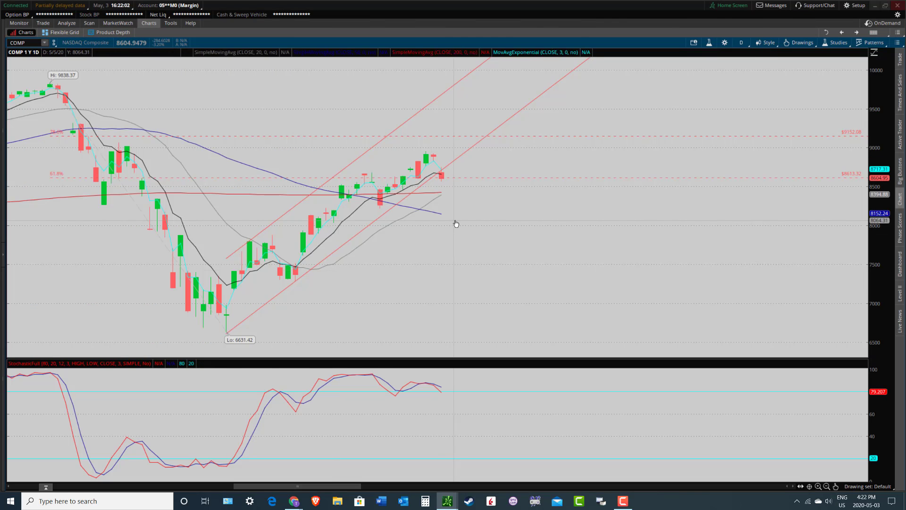
Step: Nudge the NASDAQ chart and select, then deselect, its red price channel
left_click_drag(444, 260, 447, 259)
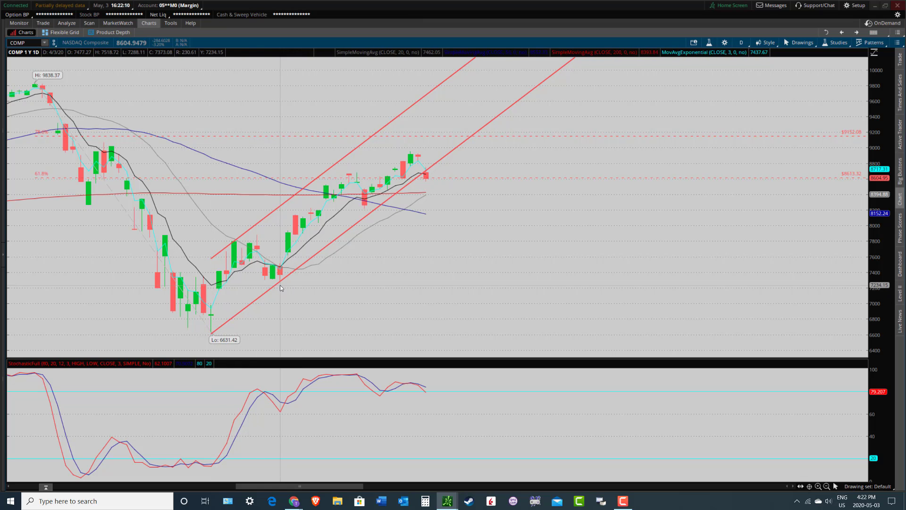
left_click(212, 333)
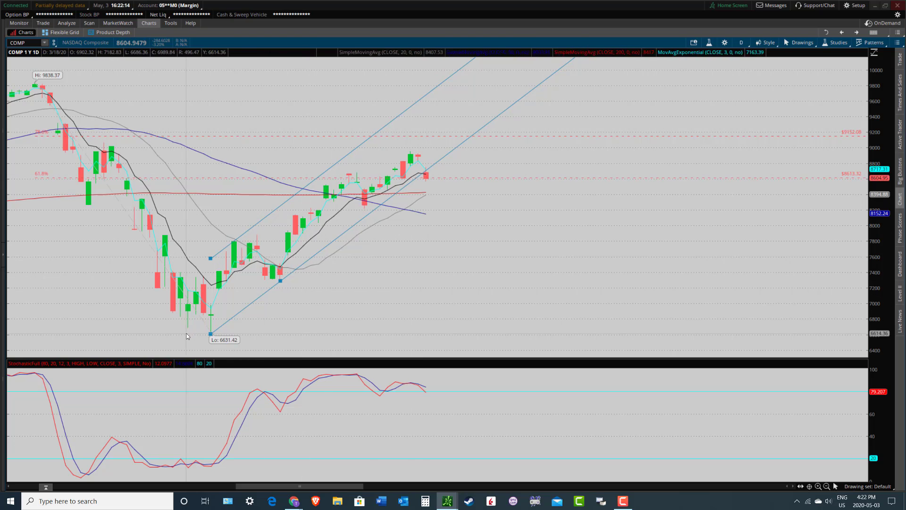
left_click(437, 279)
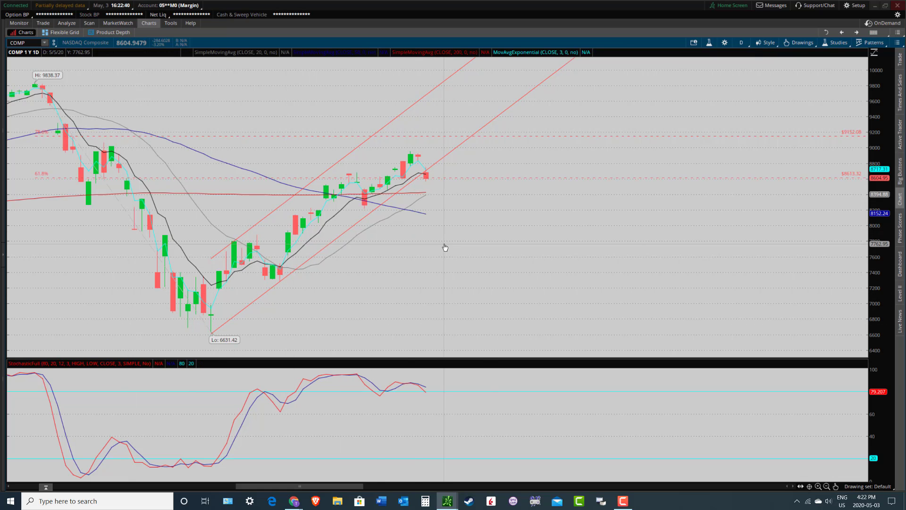
Step: Switch COMP to three-year weekly bars and zoom in on the crash and rebound
left_click(747, 47)
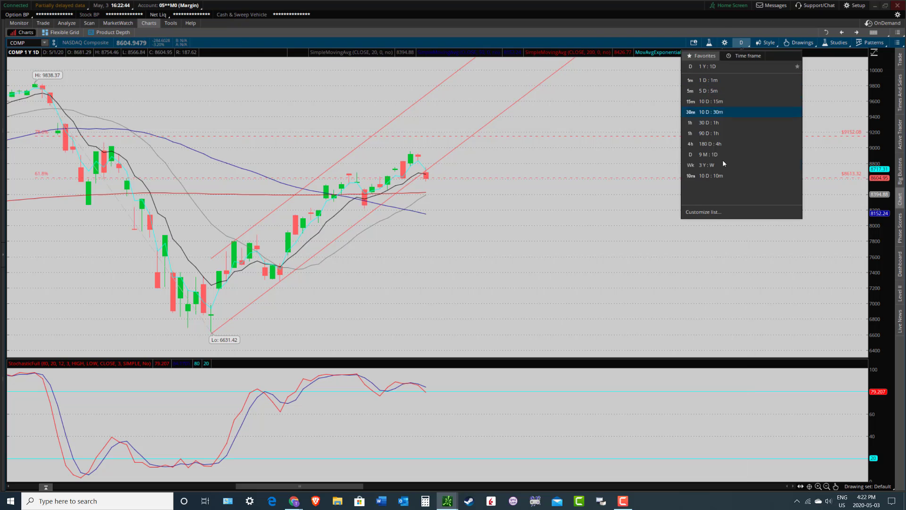
left_click(724, 165)
left_click(799, 42)
left_click(870, 112)
left_click_drag(151, 142, 350, 203)
left_click_drag(180, 146, 699, 263)
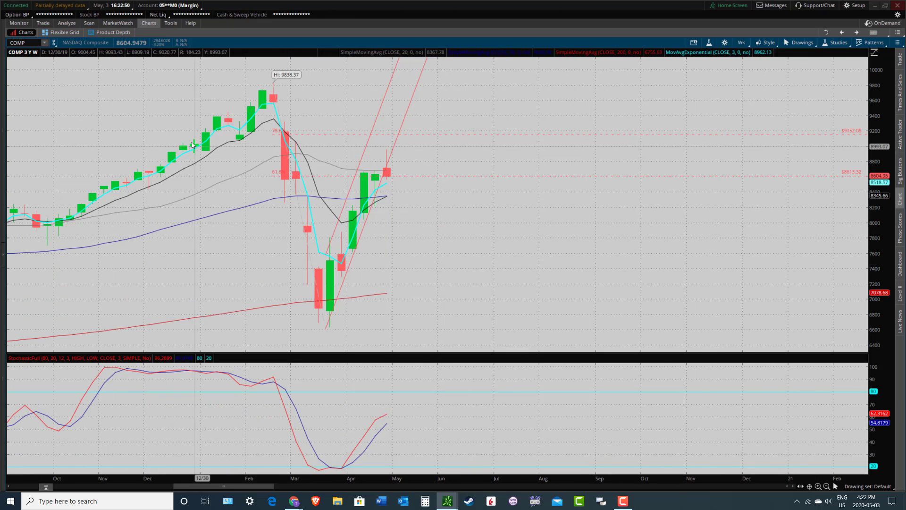
left_click_drag(88, 182, 661, 236)
left_click(760, 43)
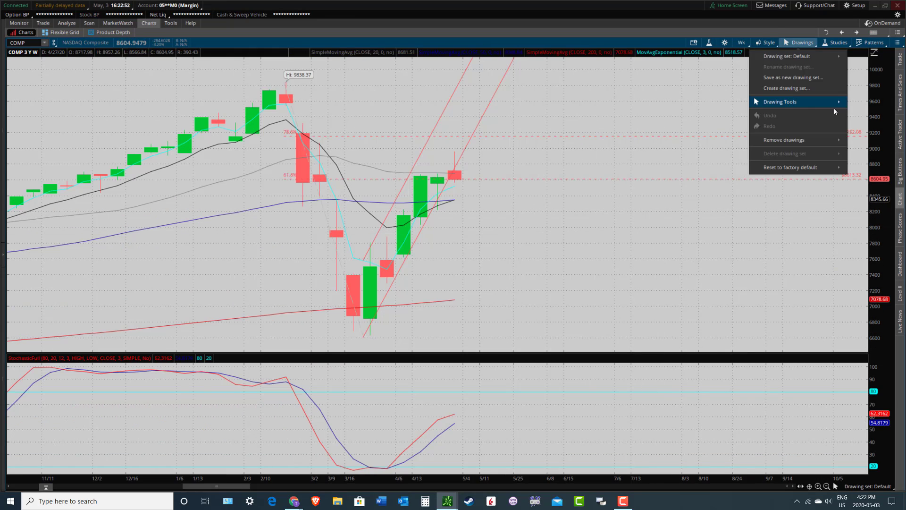
scroll(633, 247, "down", 3)
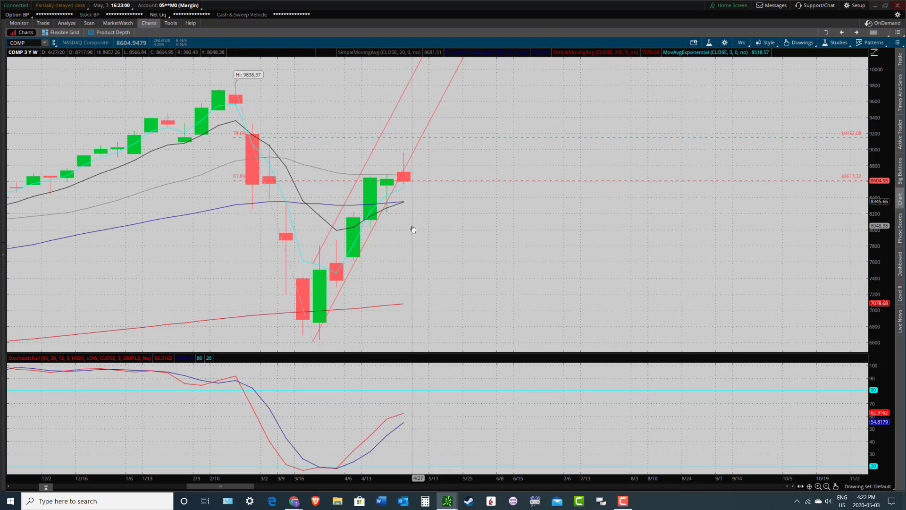
left_click_drag(415, 228, 444, 234)
Step: Set COMP to one-year daily bars zoomed on January–August 2020, then restore the grid
left_click(743, 43)
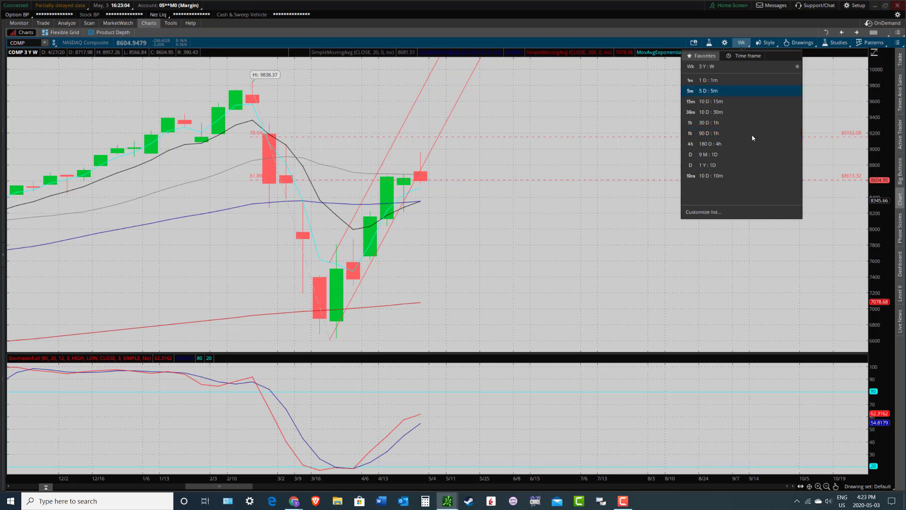
left_click(744, 167)
left_click(799, 42)
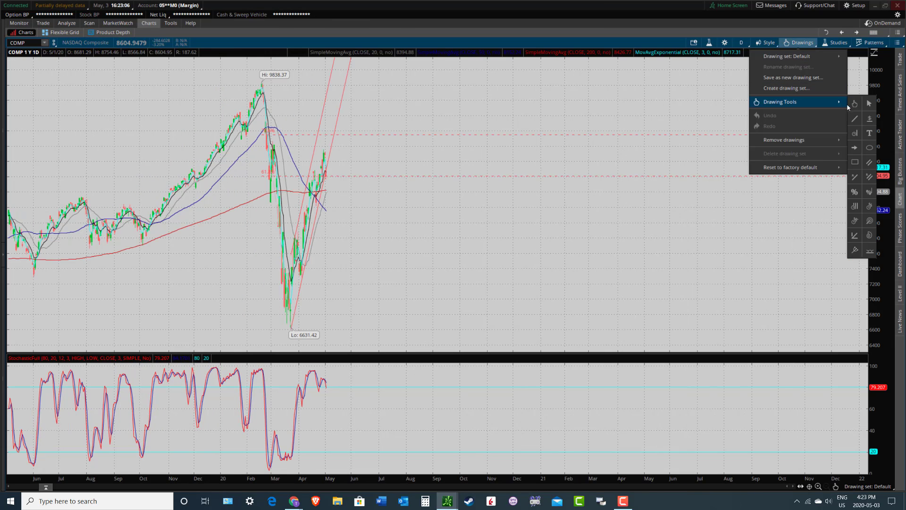
left_click(869, 103)
left_click_drag(172, 101, 439, 193)
left_click_drag(158, 189, 654, 176)
left_click(799, 42)
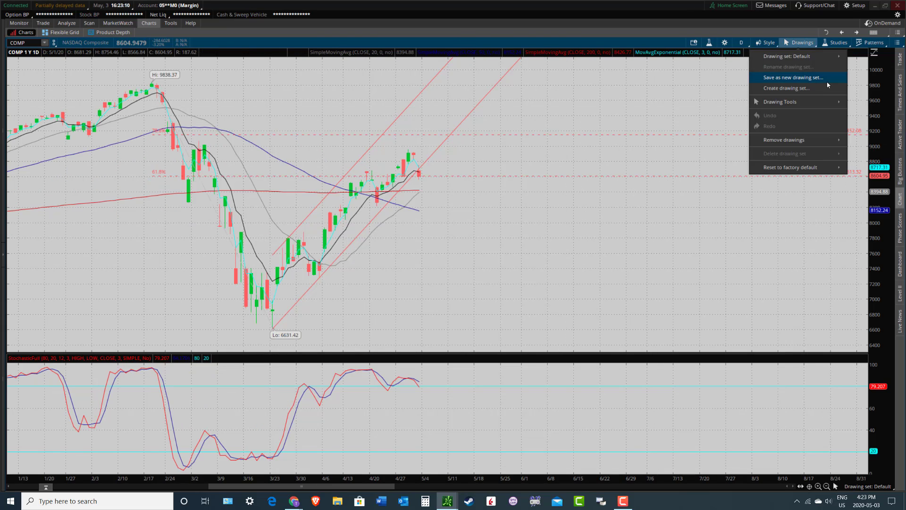
left_click(854, 103)
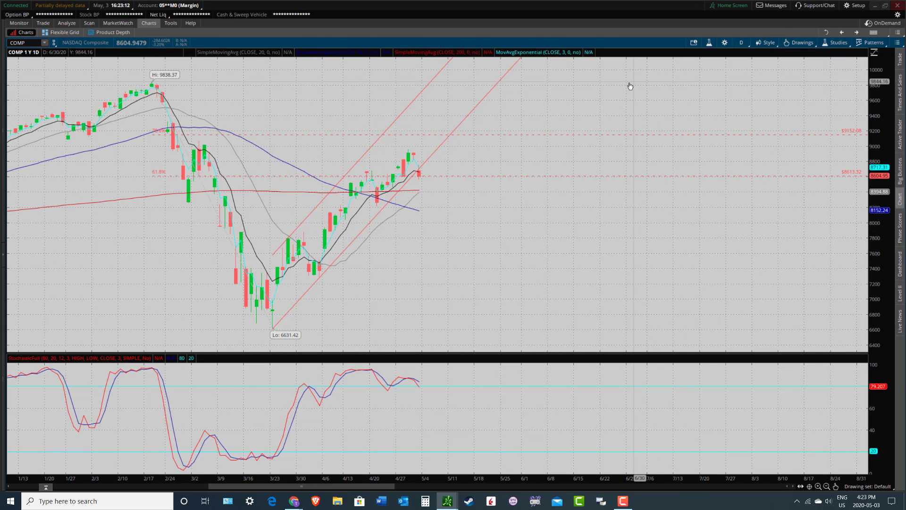
left_click(898, 44)
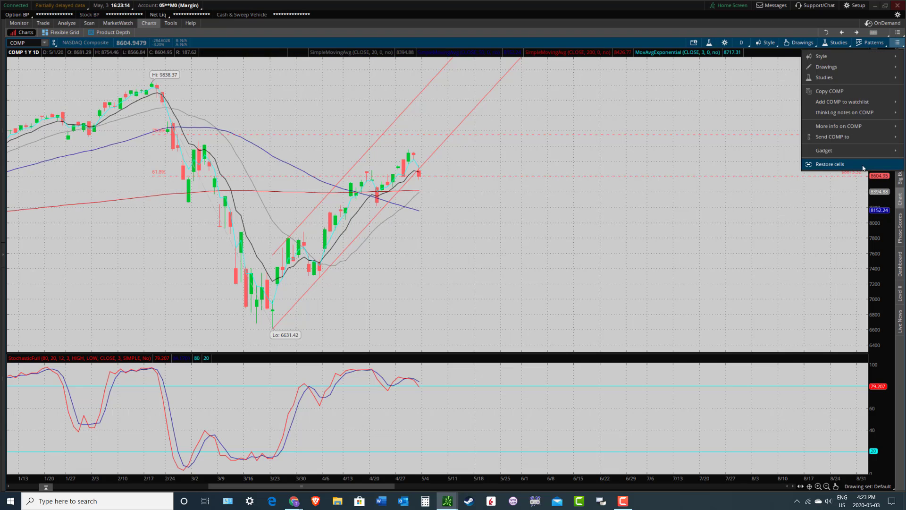
left_click(849, 168)
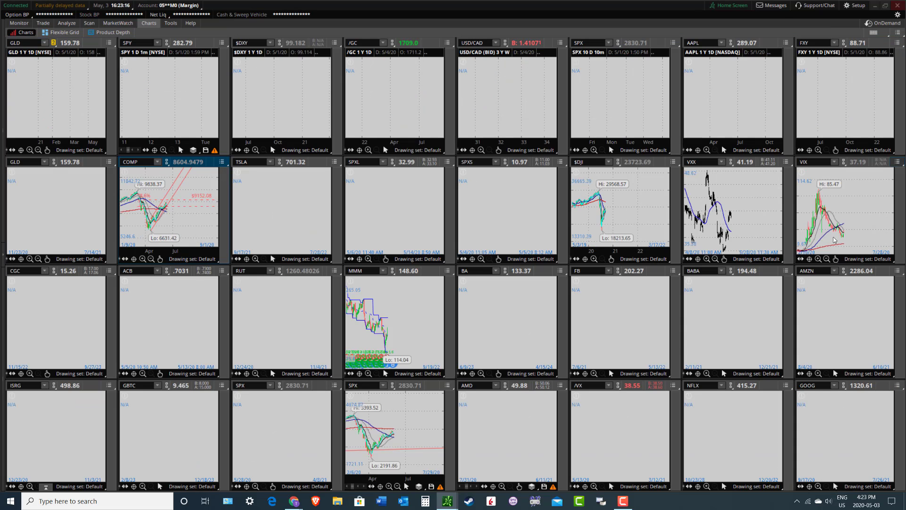
left_click(897, 162)
left_click(839, 283)
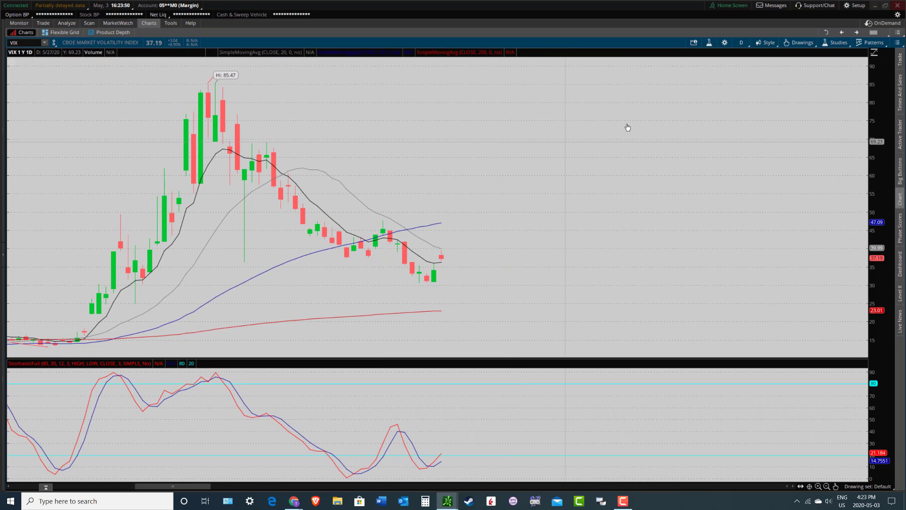
left_click(898, 43)
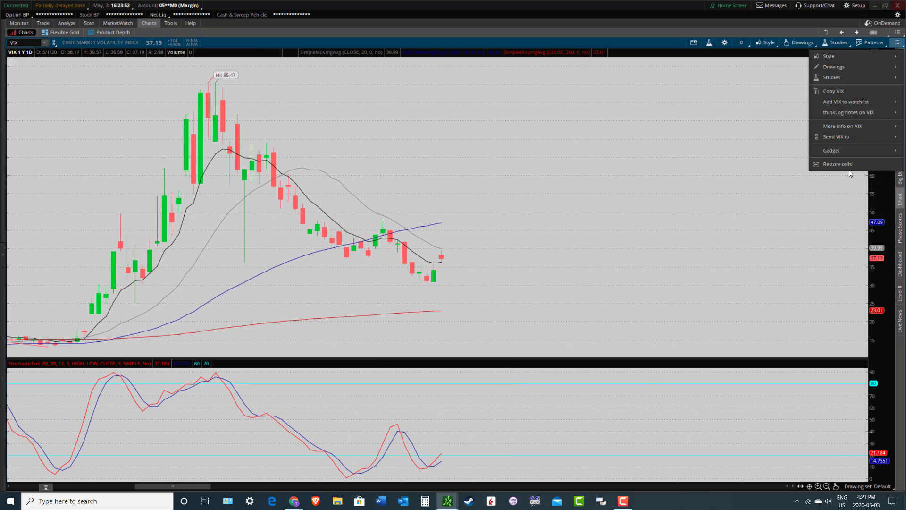
left_click(835, 165)
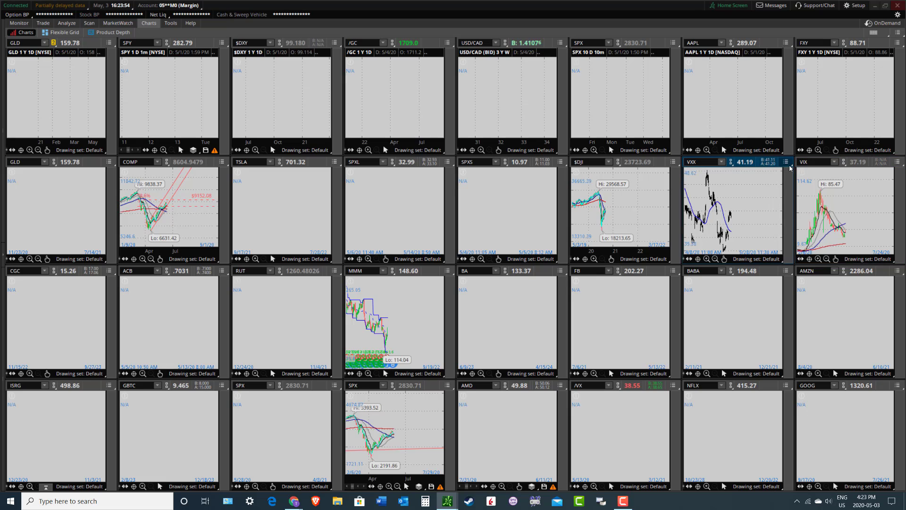
left_click(786, 162)
left_click(755, 270)
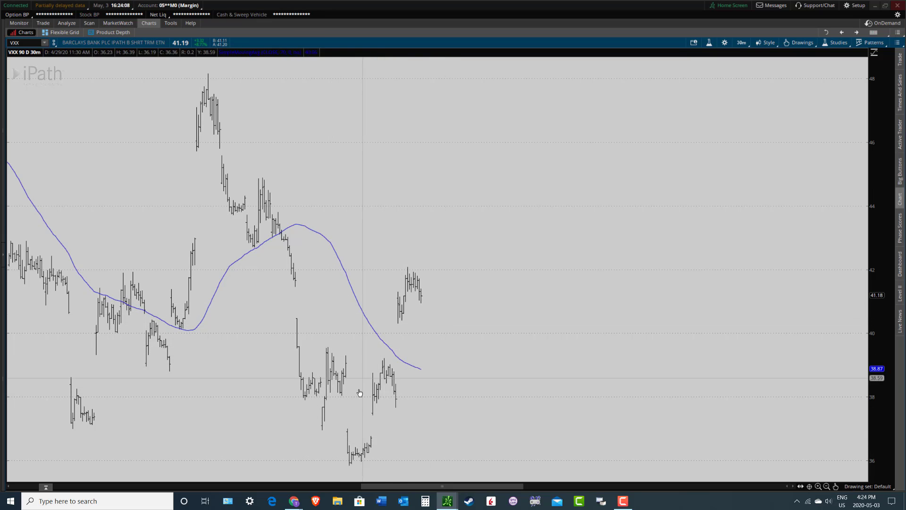
scroll(488, 218, "down", 1)
left_click_drag(488, 219, 496, 218)
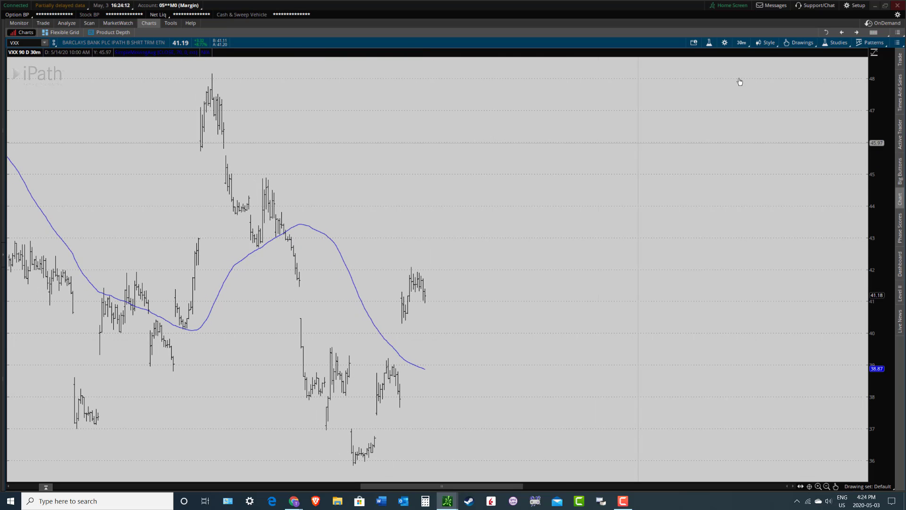
left_click(897, 43)
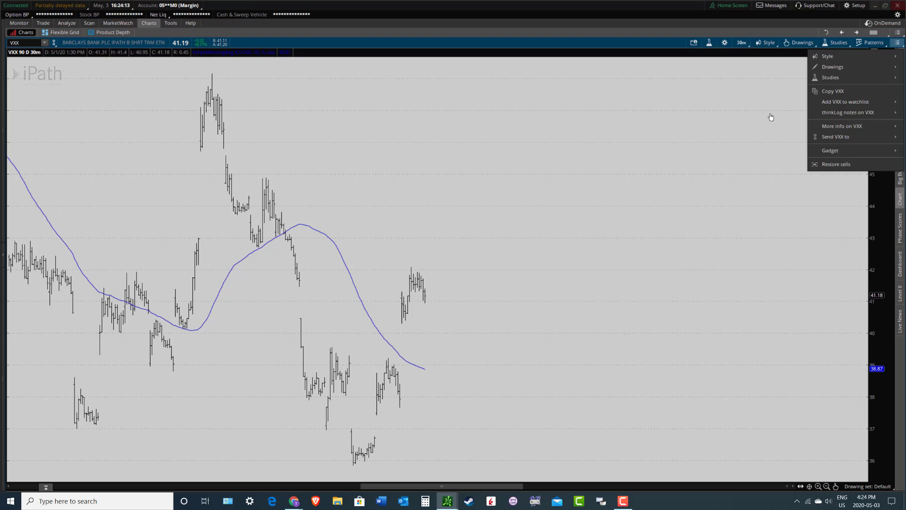
left_click(853, 165)
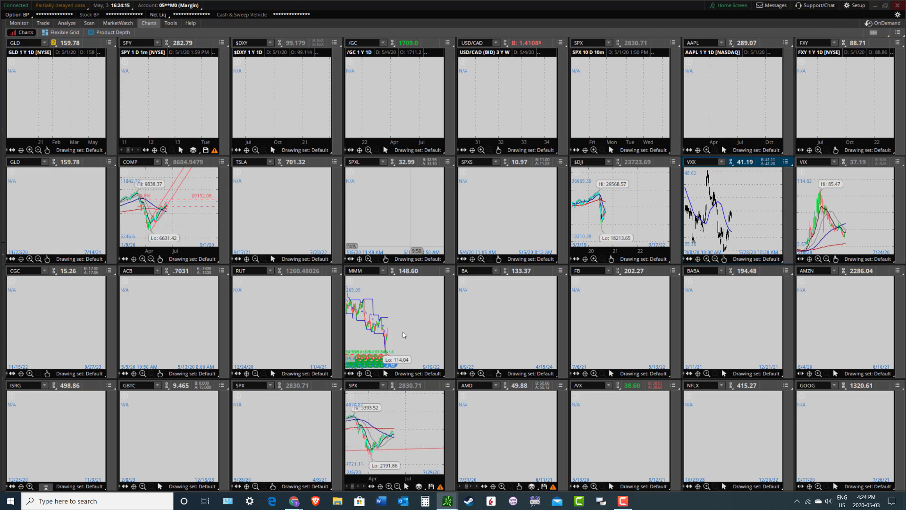
Step: Enlarge the SPX cell and bring the VIX, VVIX, SPX grid window forward
left_click(448, 388)
left_click(432, 370)
left_click(447, 501)
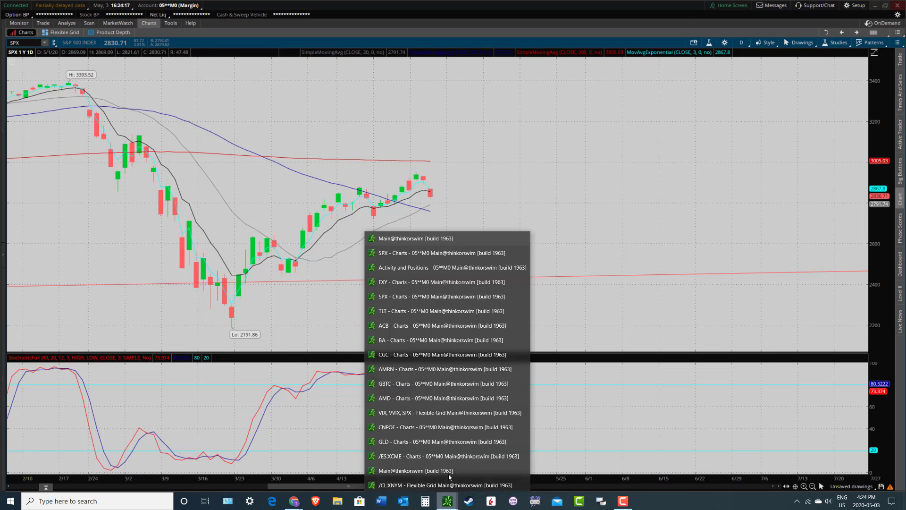
left_click(404, 412)
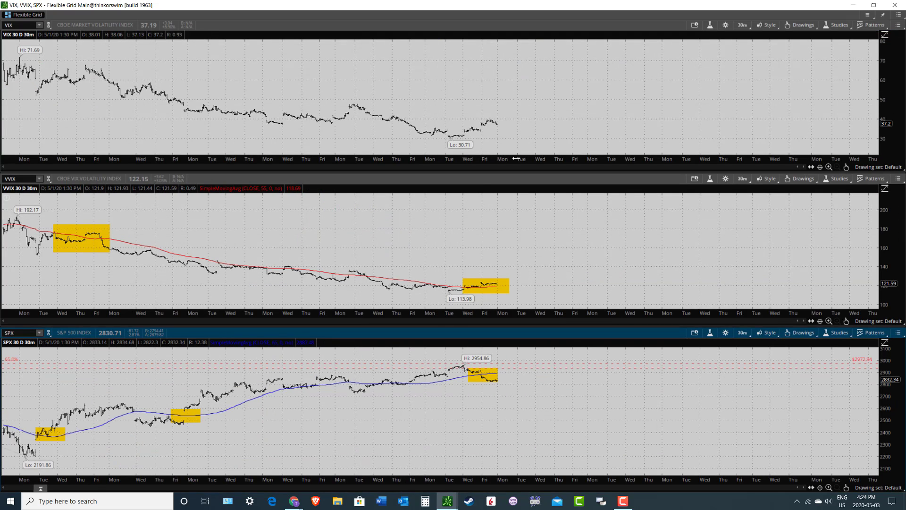
Step: Change drawing tools in the VIX, VVIX and SPX panels, leaving VIX on panning
left_click(801, 25)
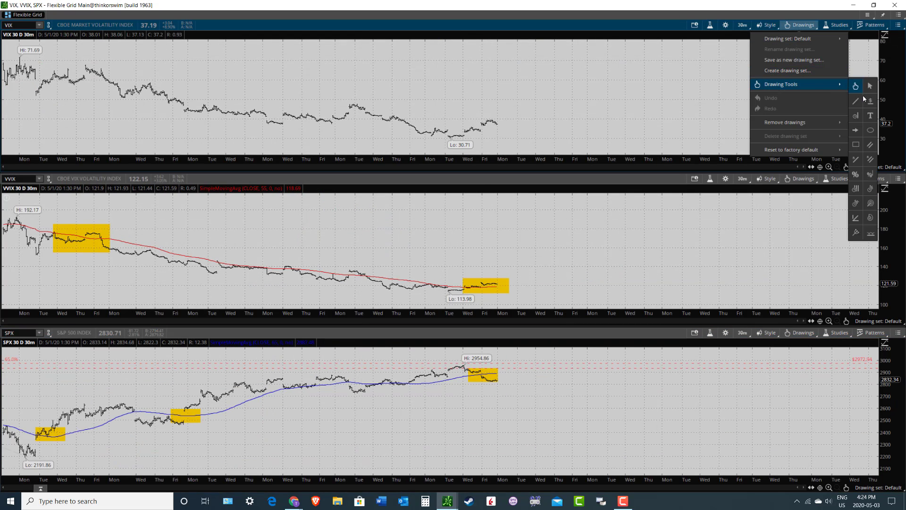
left_click(864, 100)
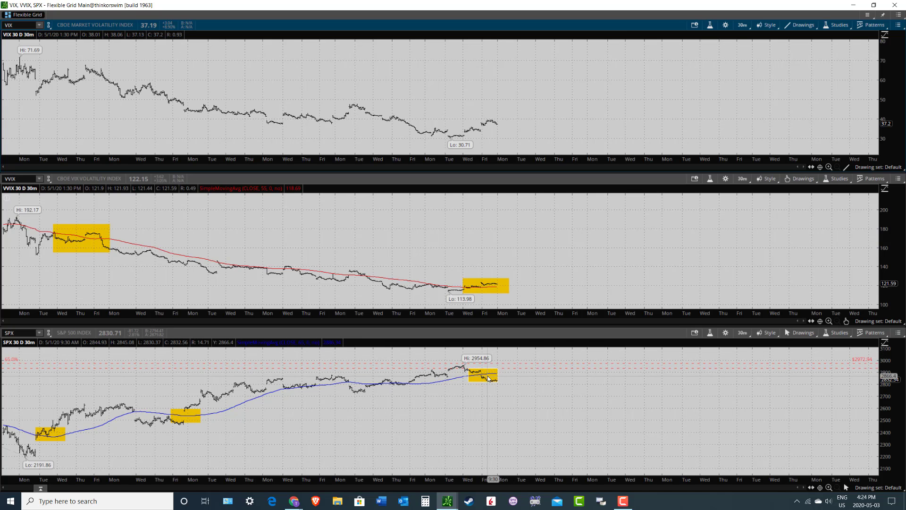
left_click(800, 178)
mouse_move(845, 238)
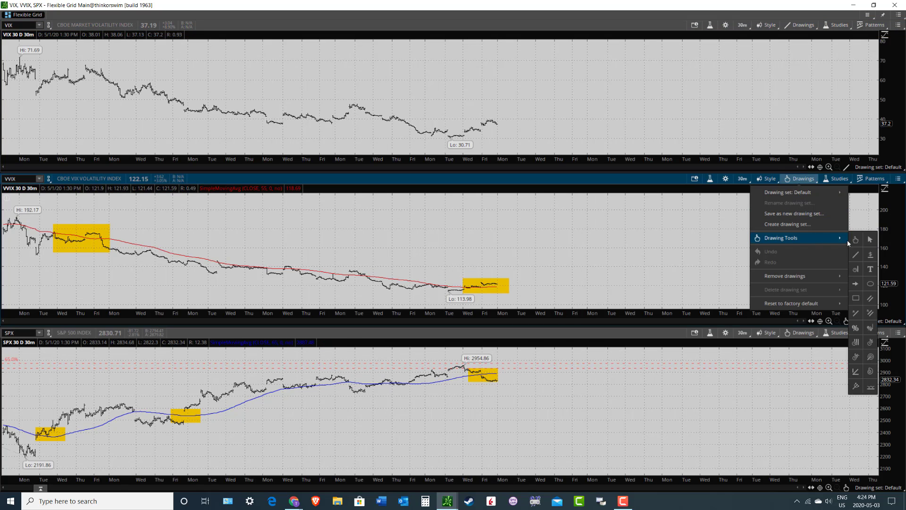
left_click(800, 333)
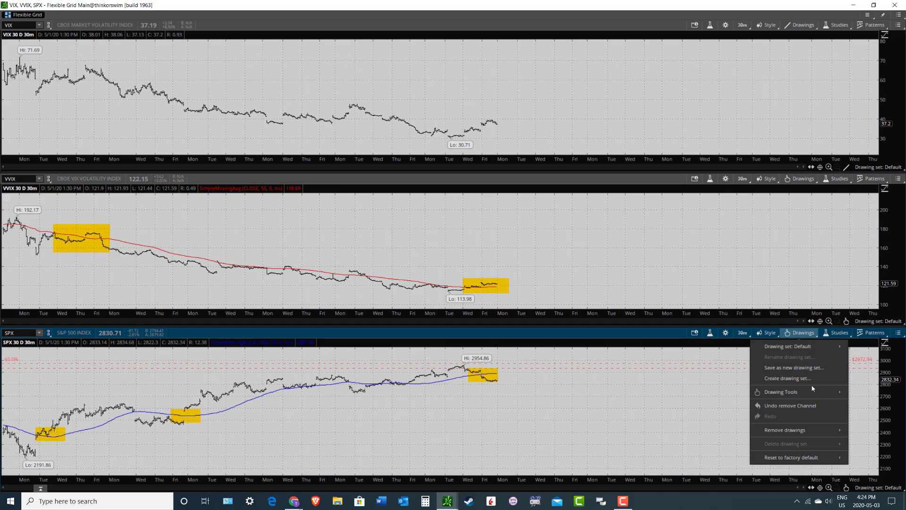
mouse_move(803, 392)
left_click(857, 259)
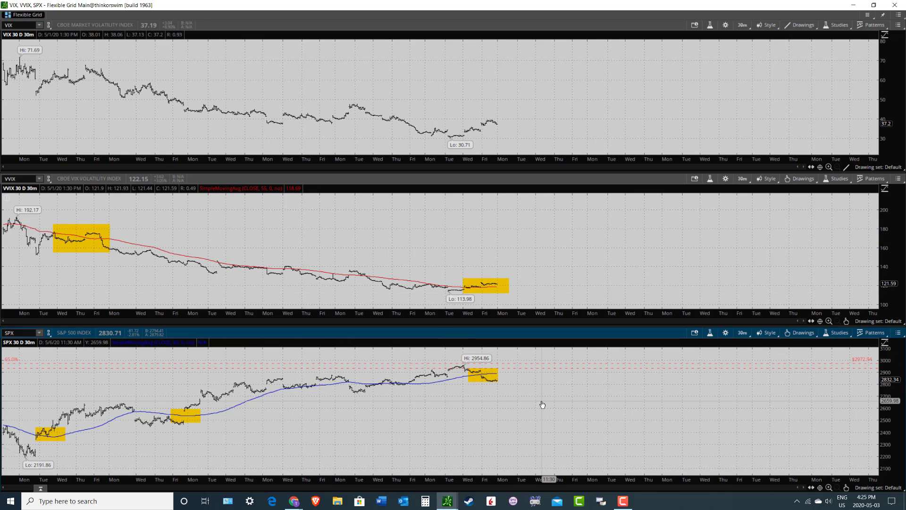
left_click(798, 24)
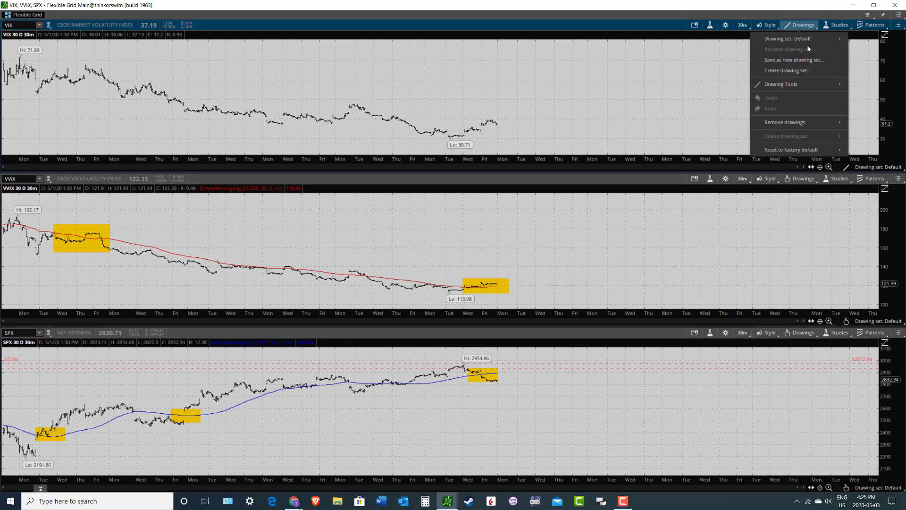
left_click(762, 106)
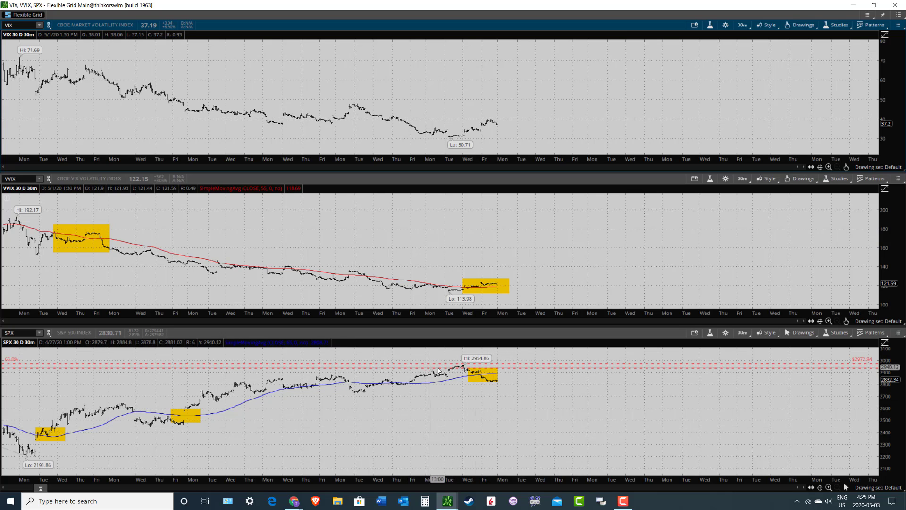
Step: Minimize the grid window and pan the one-year daily SPX chart slightly right
left_click(853, 5)
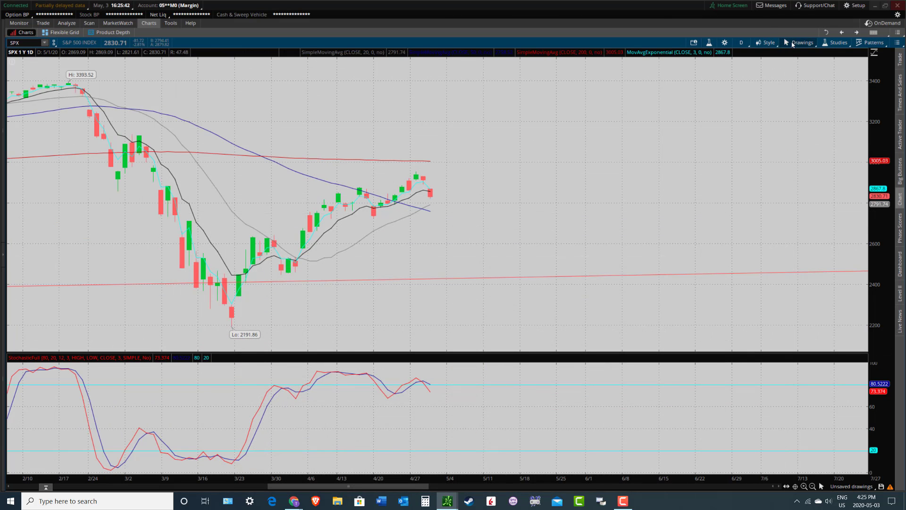
left_click(794, 44)
mouse_move(814, 91)
left_click(862, 91)
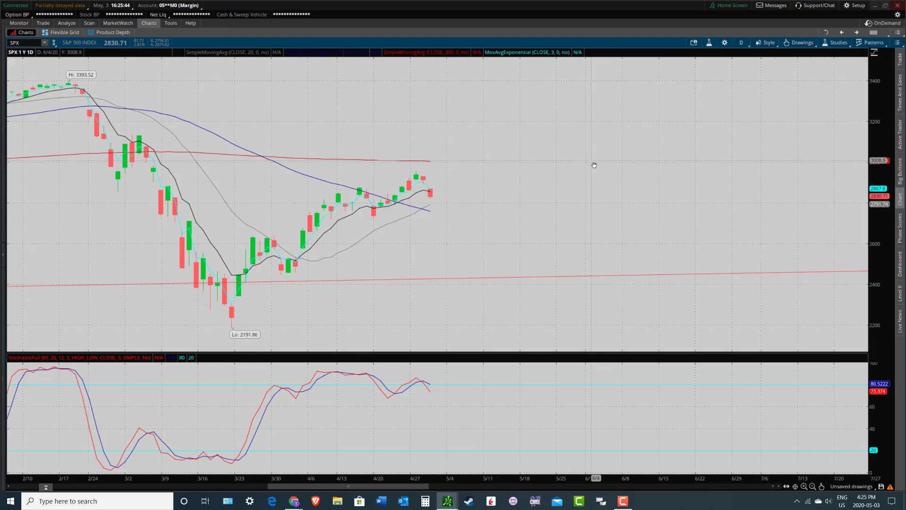
left_click_drag(596, 167, 600, 170)
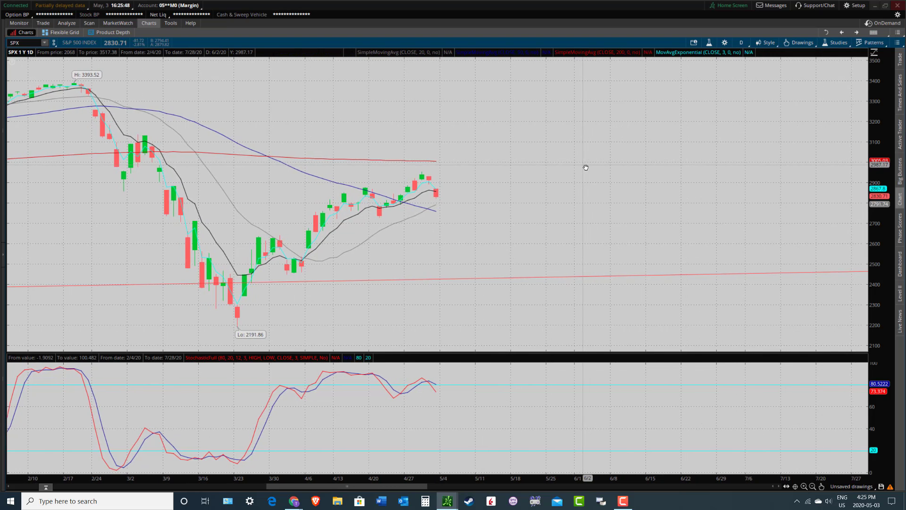